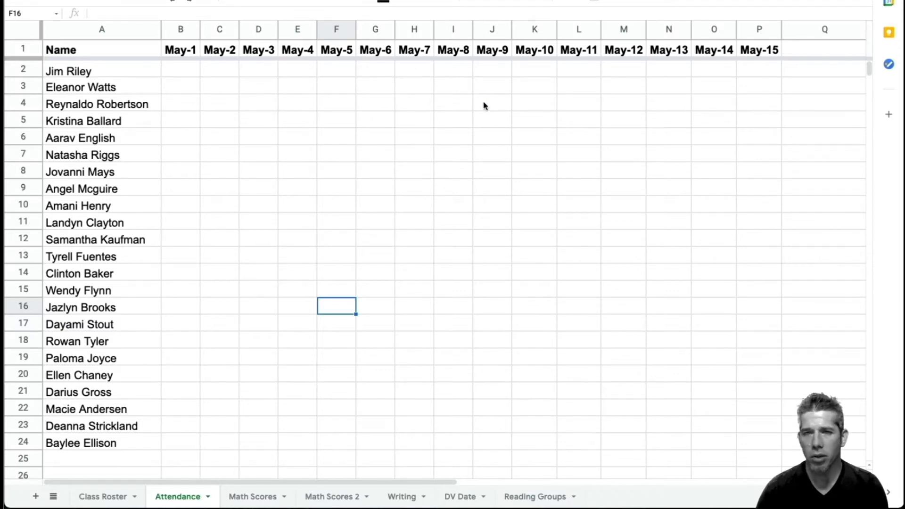
Enter the attendance marks P, P, P, P, A, P, P, A, T, P down the May-1 column in B2:B11.
left_click(187, 75)
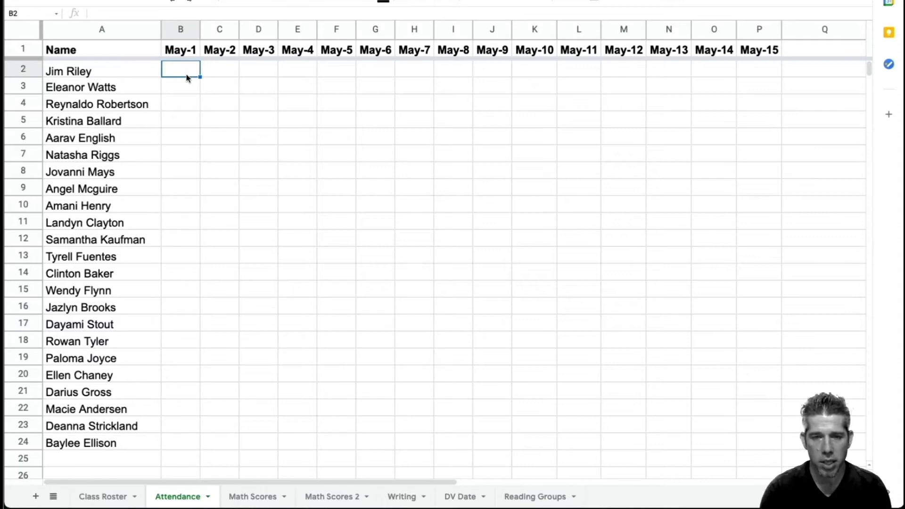
type("P")
key("Return")
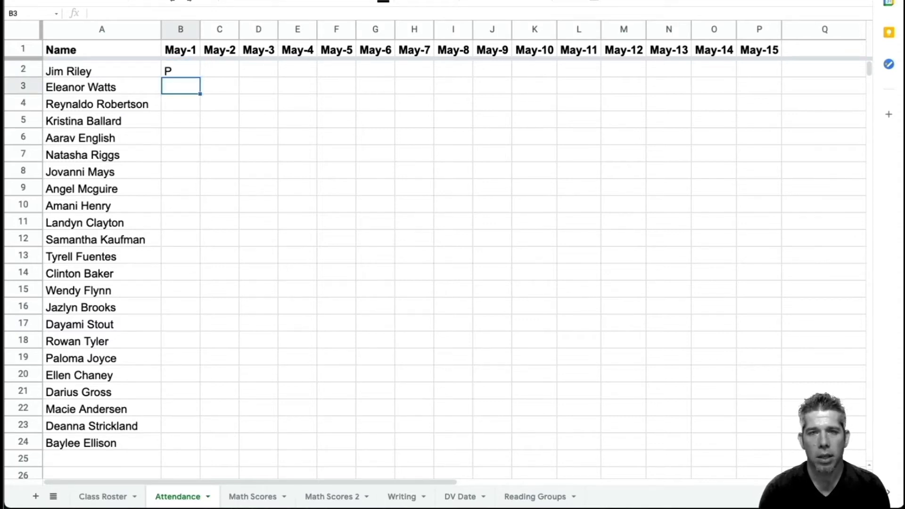
type("P")
key("Return")
type("P")
key("Return")
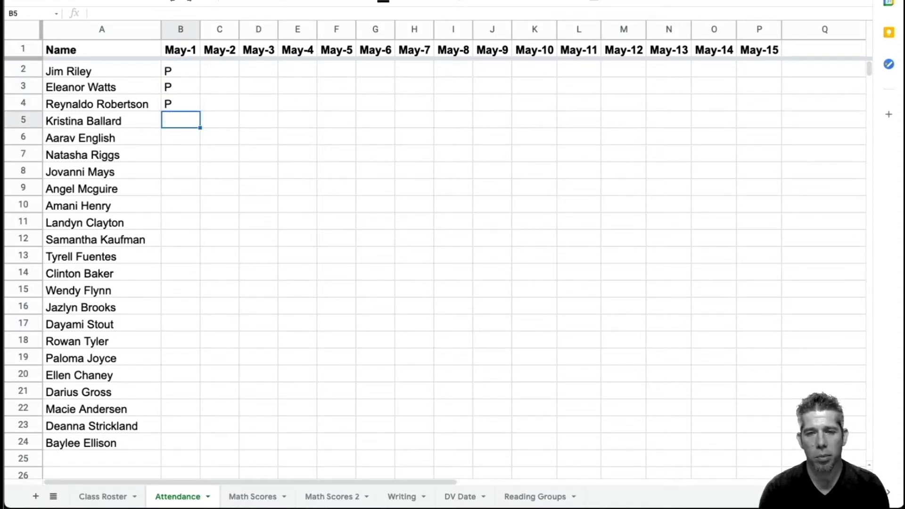
type("P")
key("Return")
type("A")
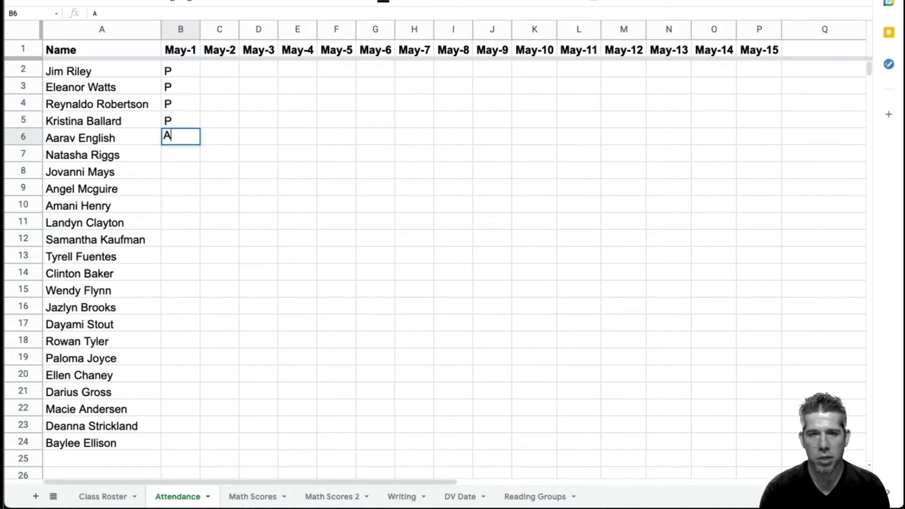
key("Return")
type("P")
key("Return")
type("P")
key("Return")
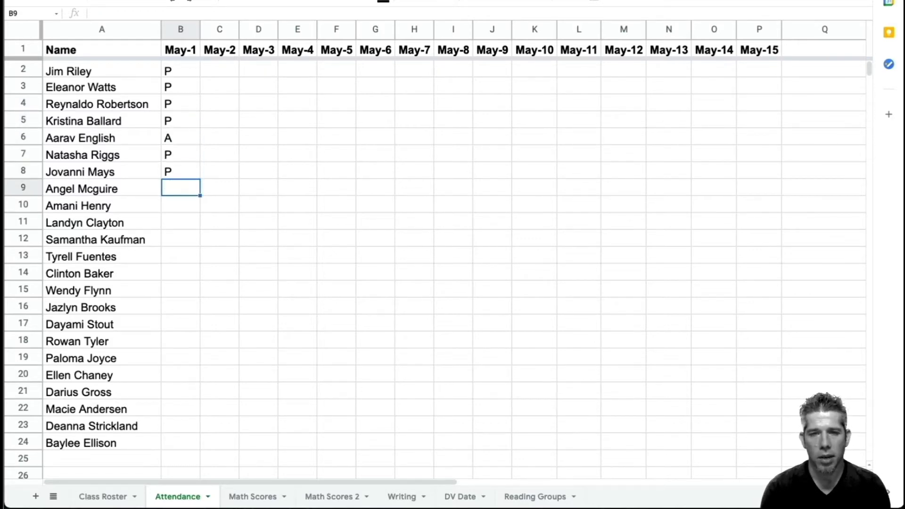
type("A")
key("Return")
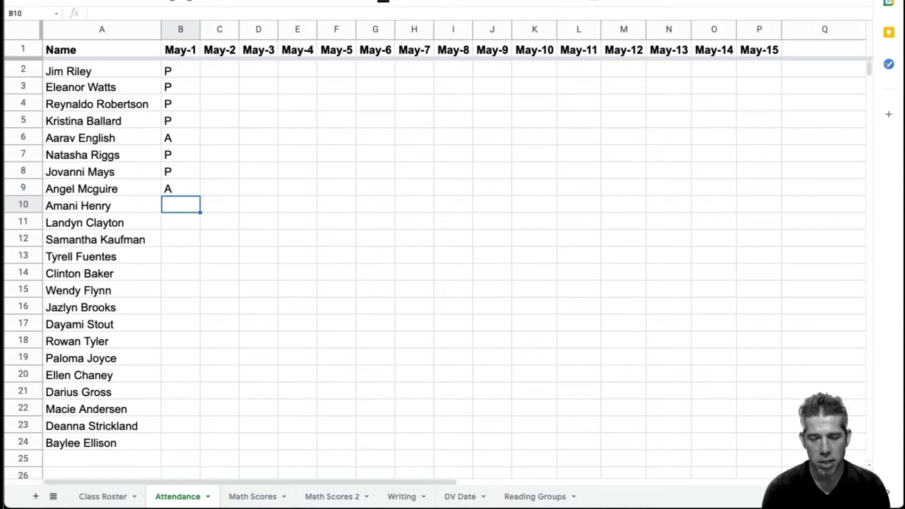
type("T")
key("Return")
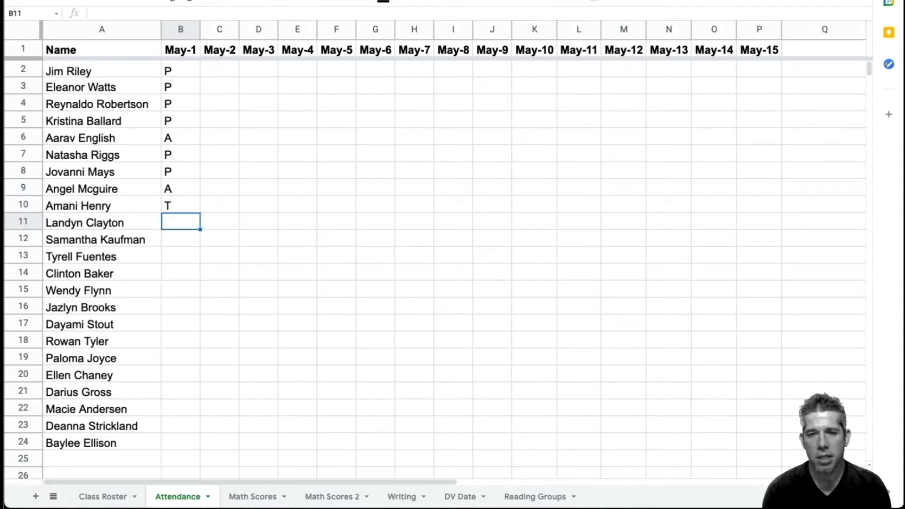
type("P")
key("Return")
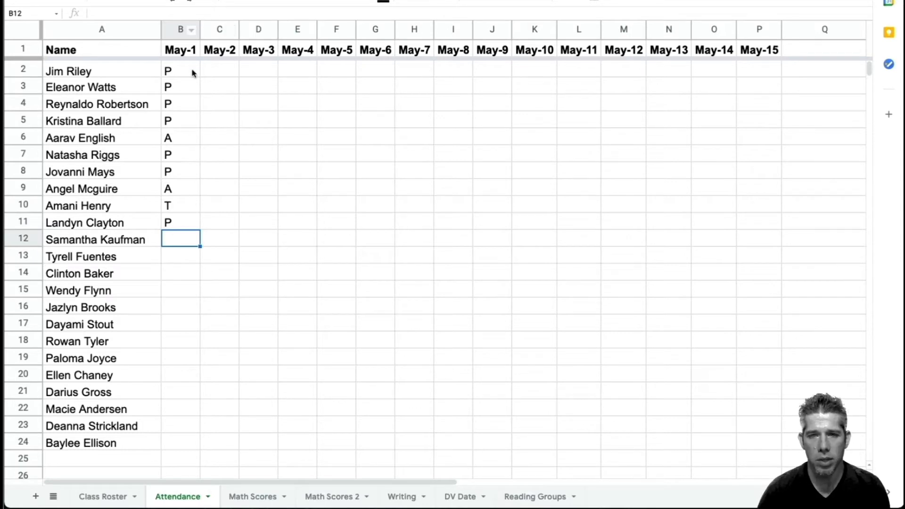
Clear the attendance marks from B2:B11 in the May-1 column.
left_click_drag(194, 71, 198, 233)
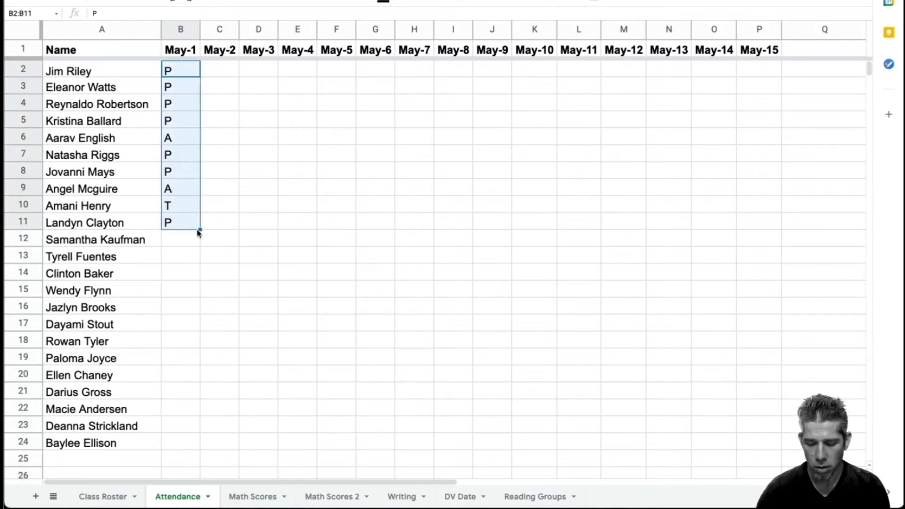
key("Delete")
left_click(258, 289)
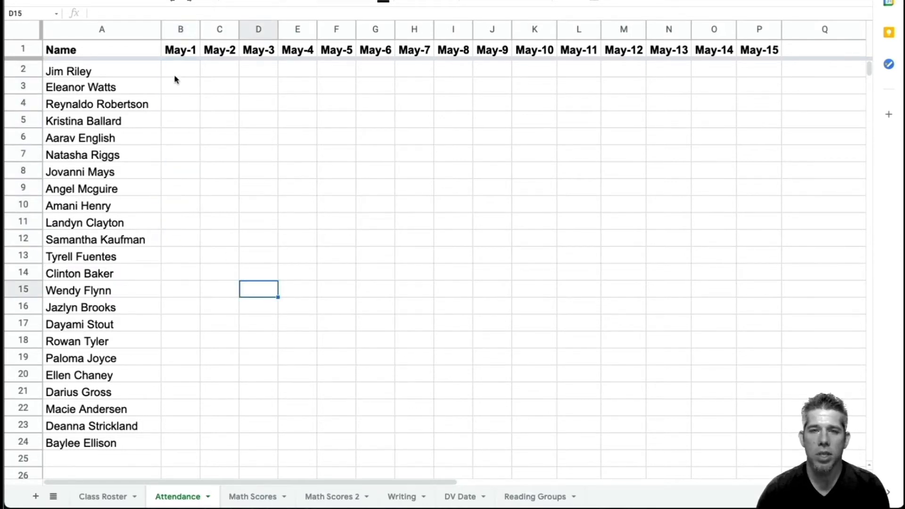
Start a data validation rule for the attendance cells B2:P24 using the List of items criteria.
mouse_move(183, 71)
left_mouse_down()
mouse_move(703, 329)
mouse_move(763, 421)
mouse_move(764, 442)
left_mouse_up()
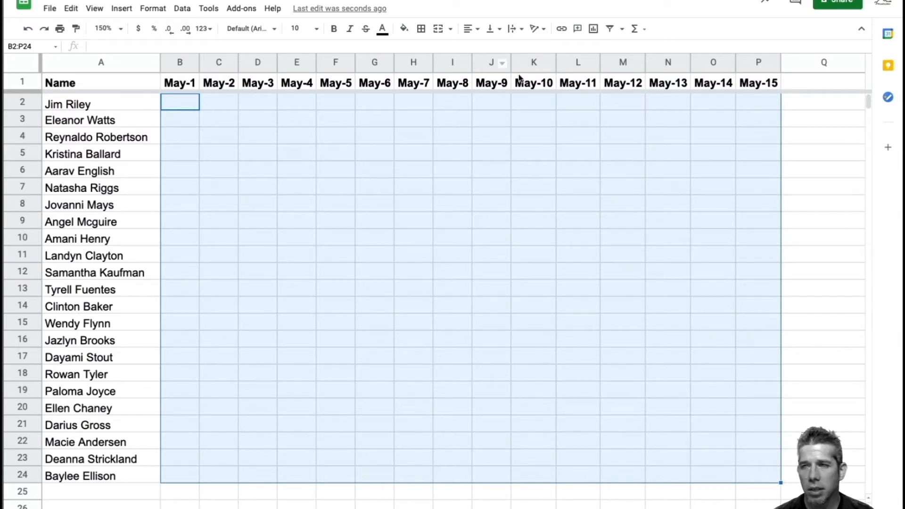
left_click(182, 9)
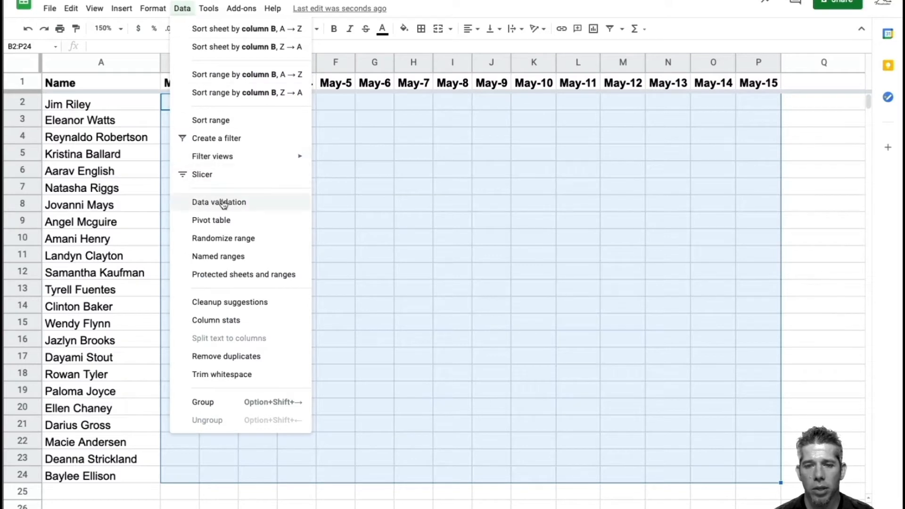
left_click(255, 205)
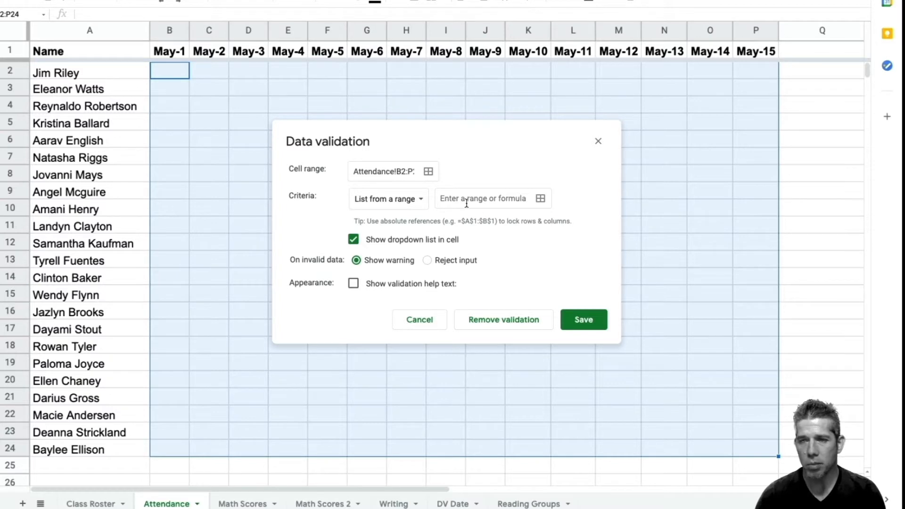
left_click(388, 209)
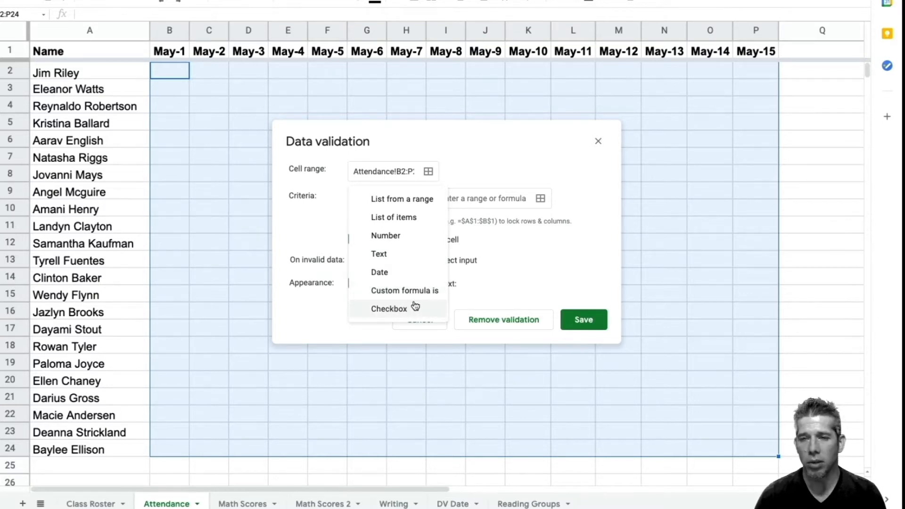
left_click(426, 219)
left_click(451, 202)
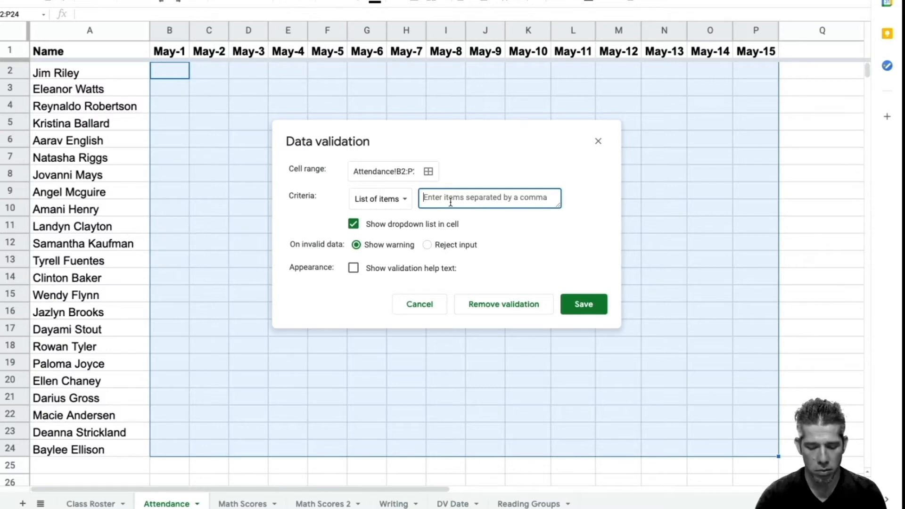
Set the allowed items to T, P, A, MED, reject invalid input, and save the validation rule.
type("T, P, A")
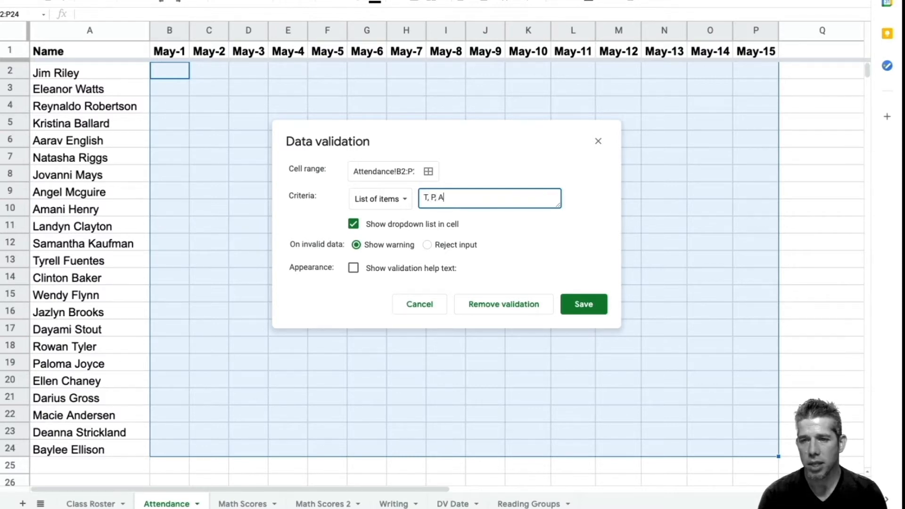
type(", MED")
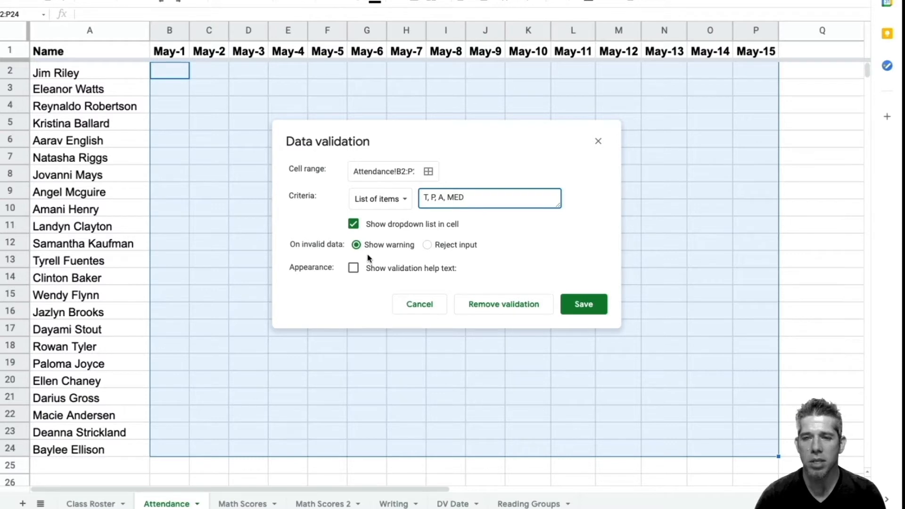
left_click(429, 246)
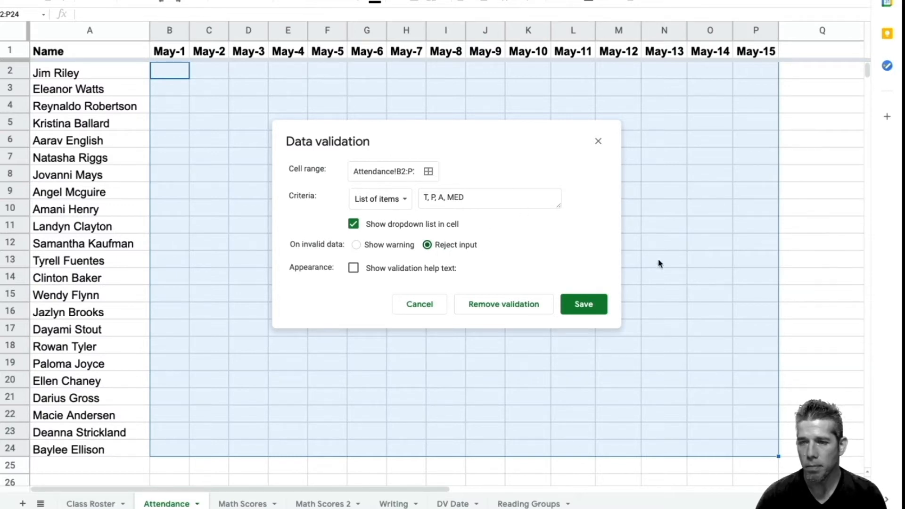
left_click(584, 306)
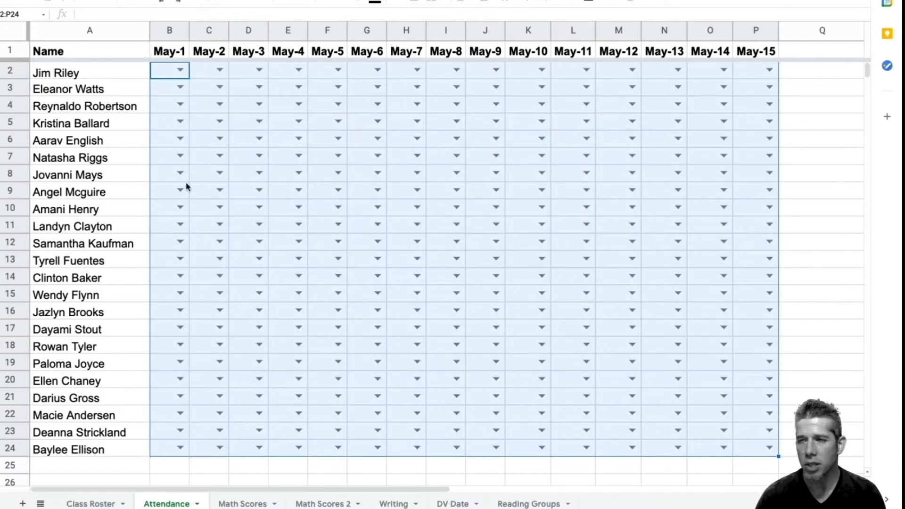
Choose P, P, A and P from the dropdown lists for the first four students under May-1.
left_click(180, 71)
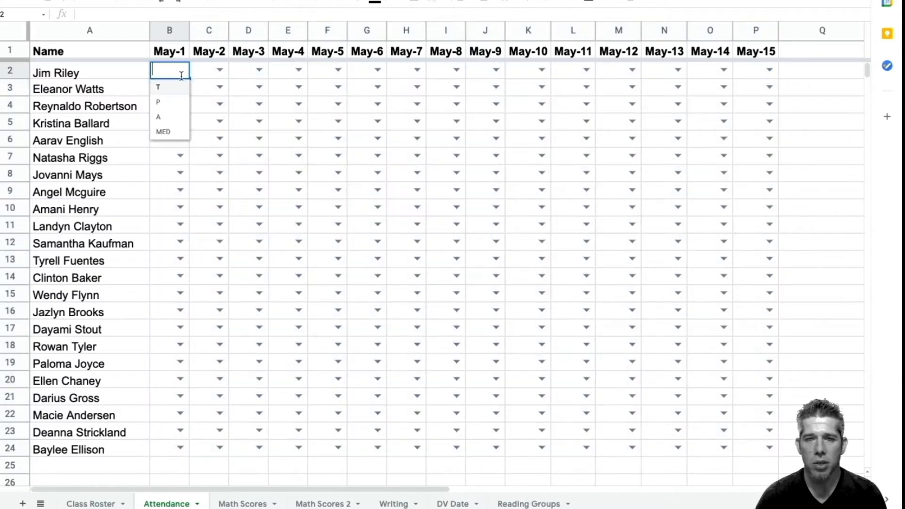
left_click(175, 101)
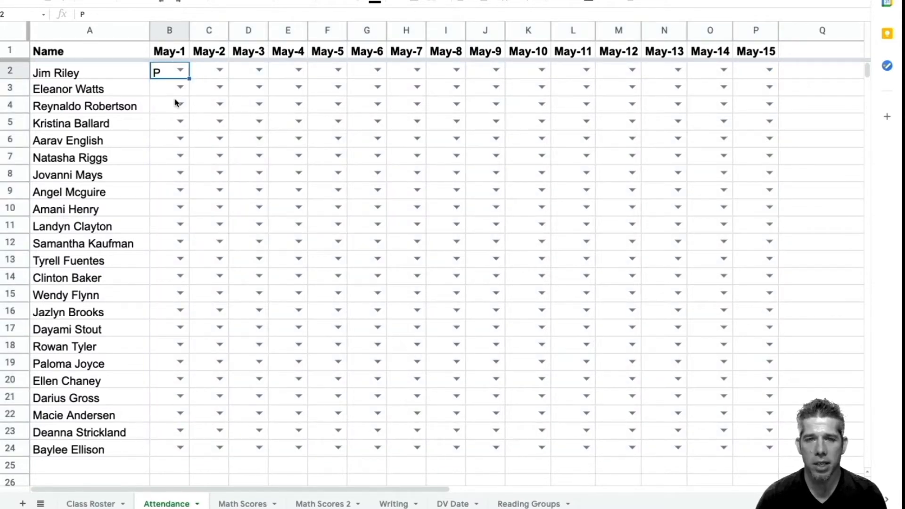
left_click(180, 87)
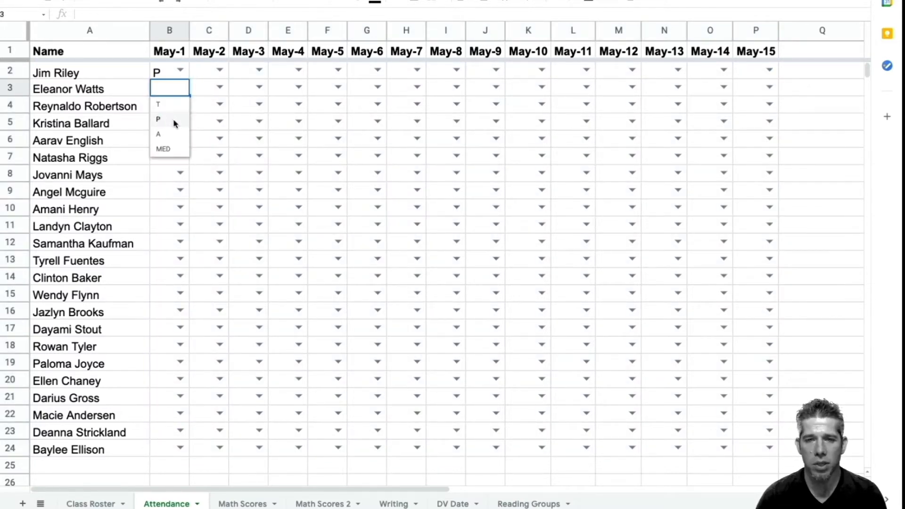
left_click(174, 117)
left_click(178, 106)
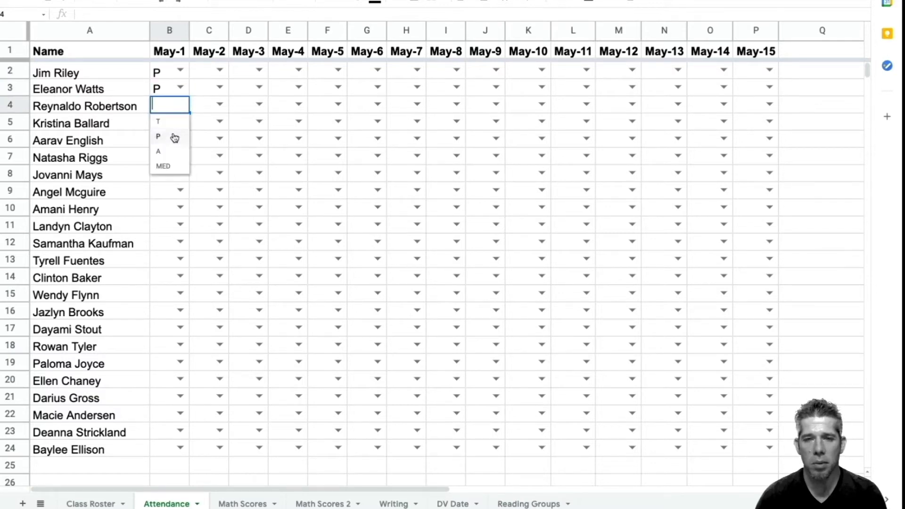
left_click(174, 152)
left_click(180, 122)
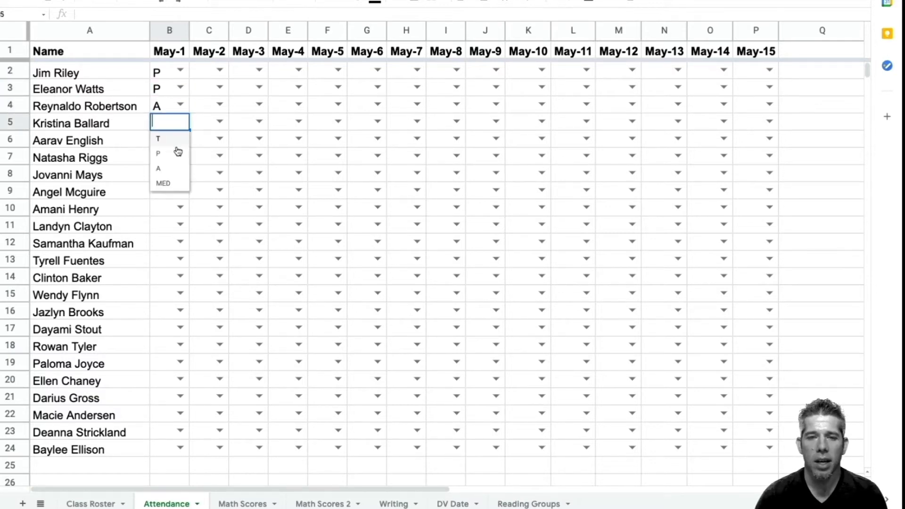
left_click(174, 154)
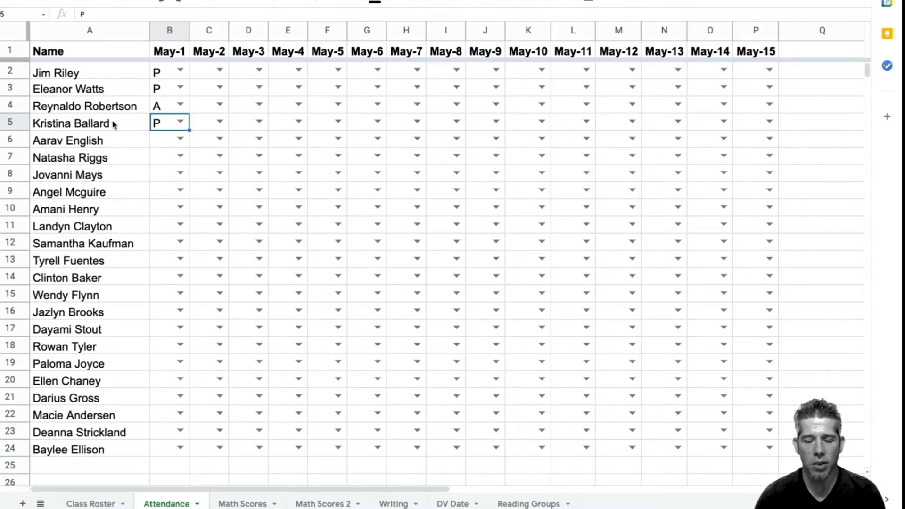
Fill the P in B2 down the May-1 column through B24, and change B8 to A and B11 to MED.
left_click(165, 74)
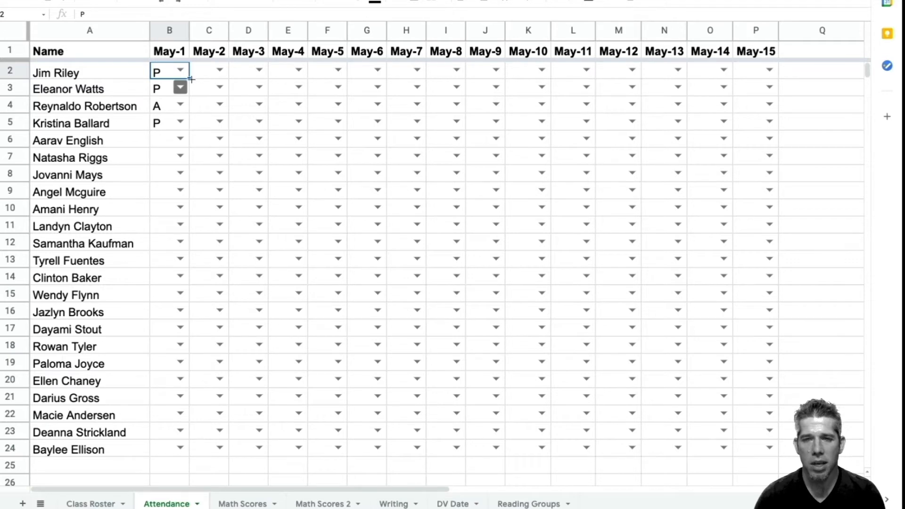
left_click_drag(192, 80, 184, 454)
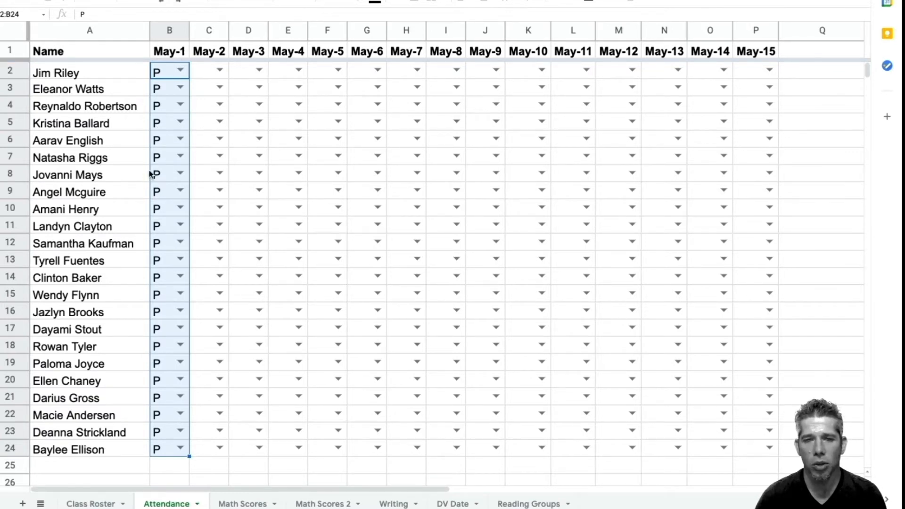
left_click(180, 173)
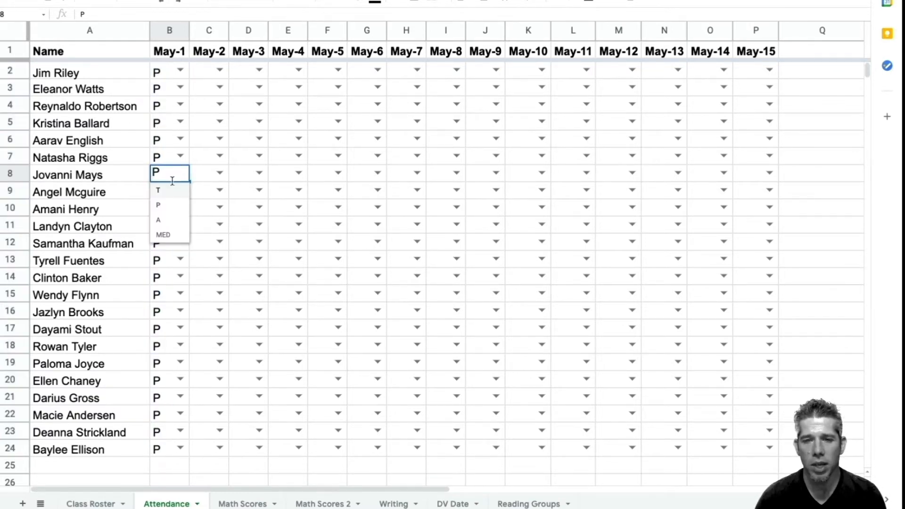
left_click(173, 225)
left_click(179, 225)
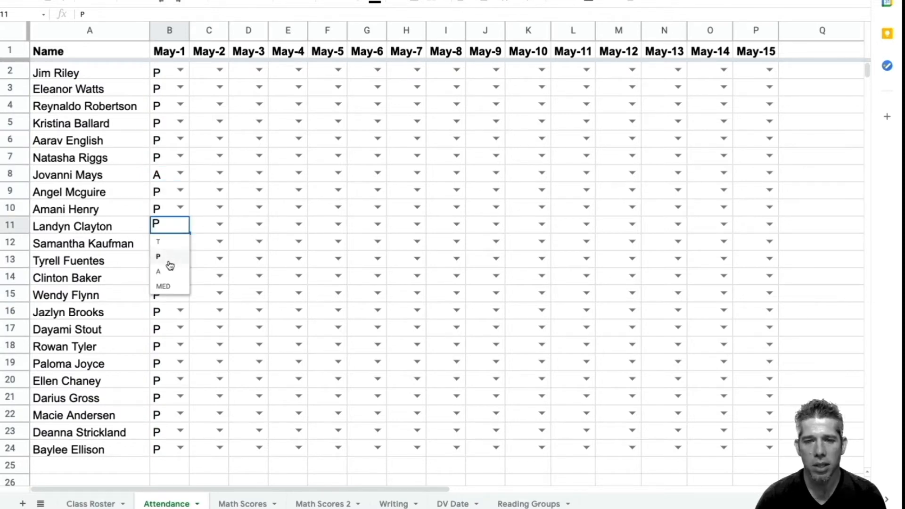
left_click(165, 286)
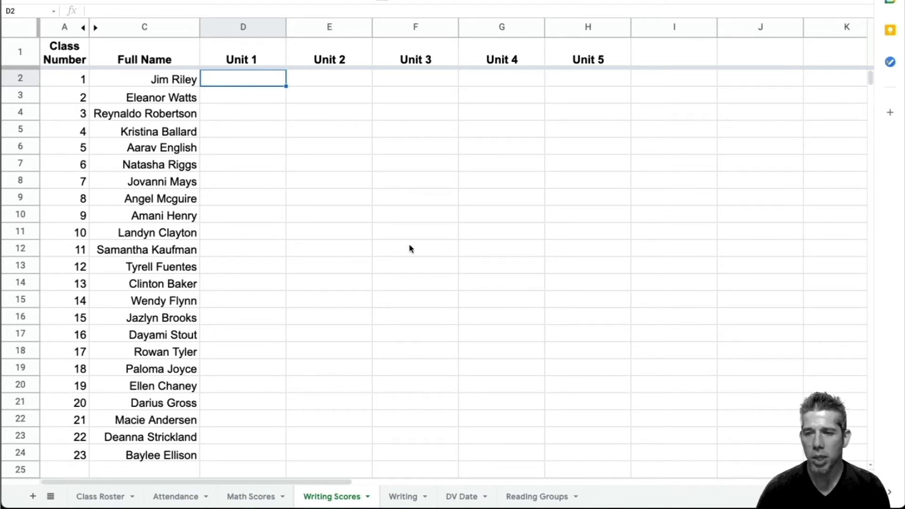
Start a data validation rule for the writing score cells D2:H24 using the Number criteria.
left_click(353, 323)
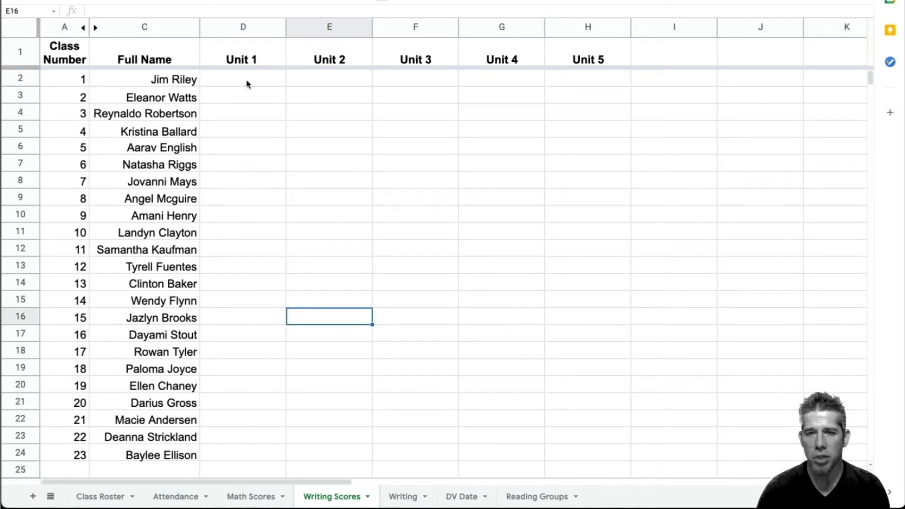
left_click_drag(246, 81, 611, 461)
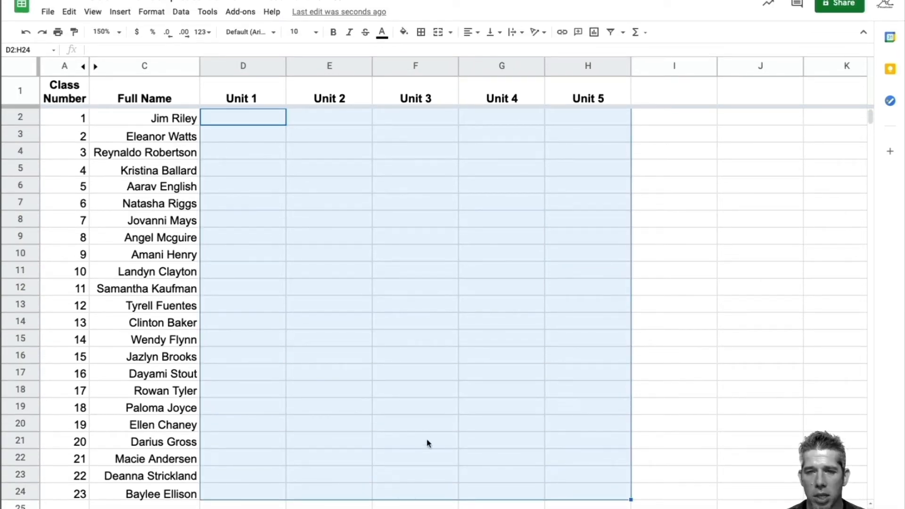
left_click(181, 11)
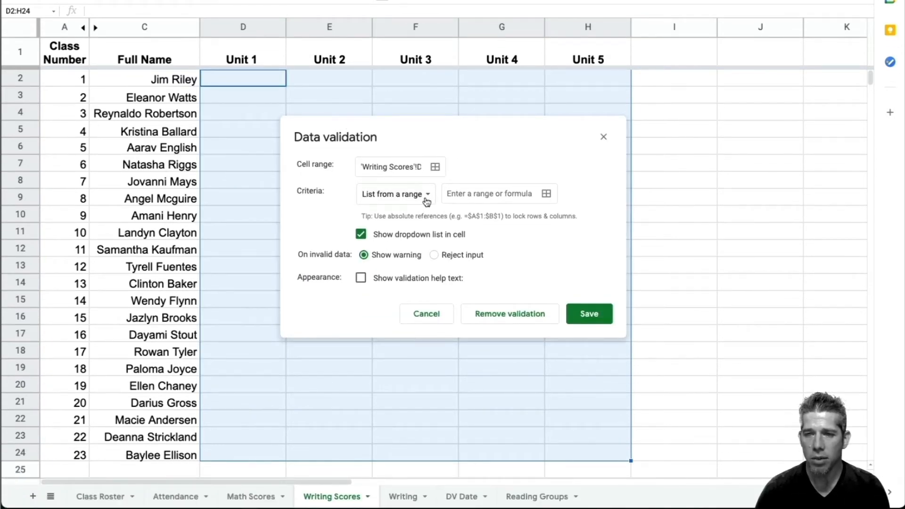
left_click(427, 201)
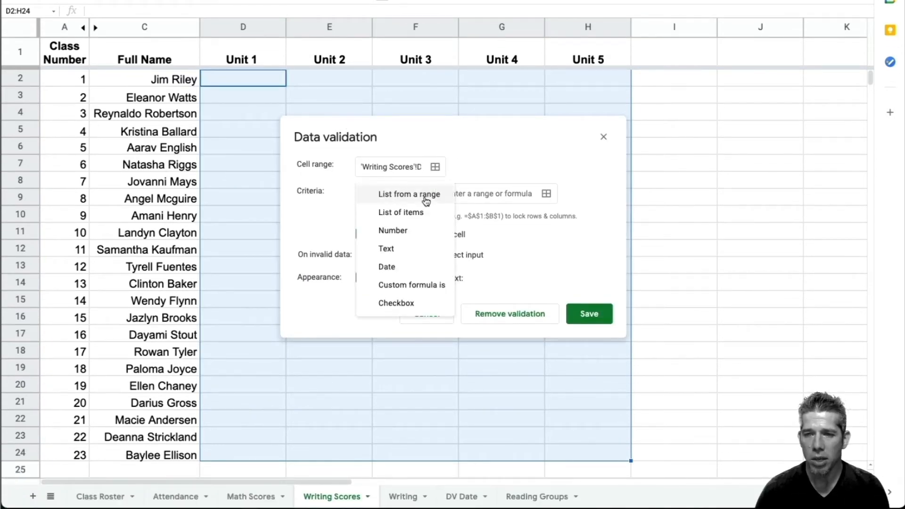
left_click(403, 234)
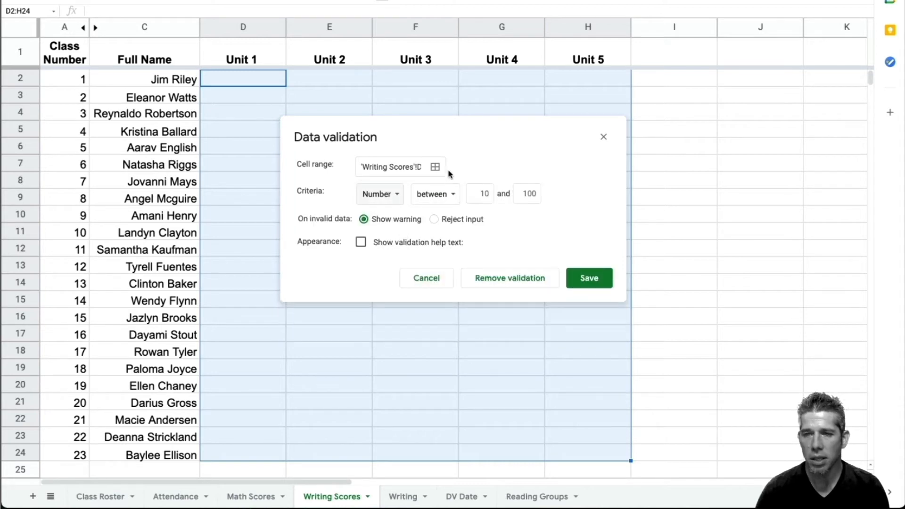
Keep the between condition and set the allowed numbers from 0 to 3.
left_click(457, 195)
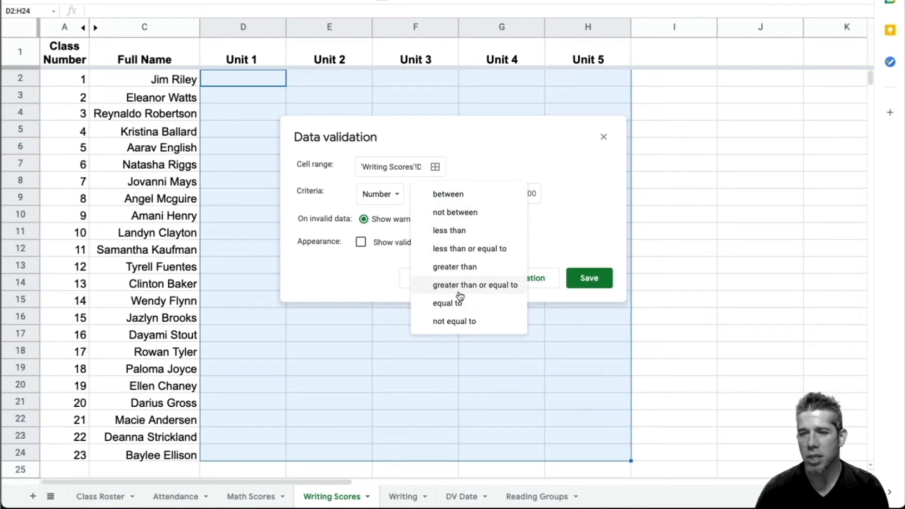
left_click(512, 149)
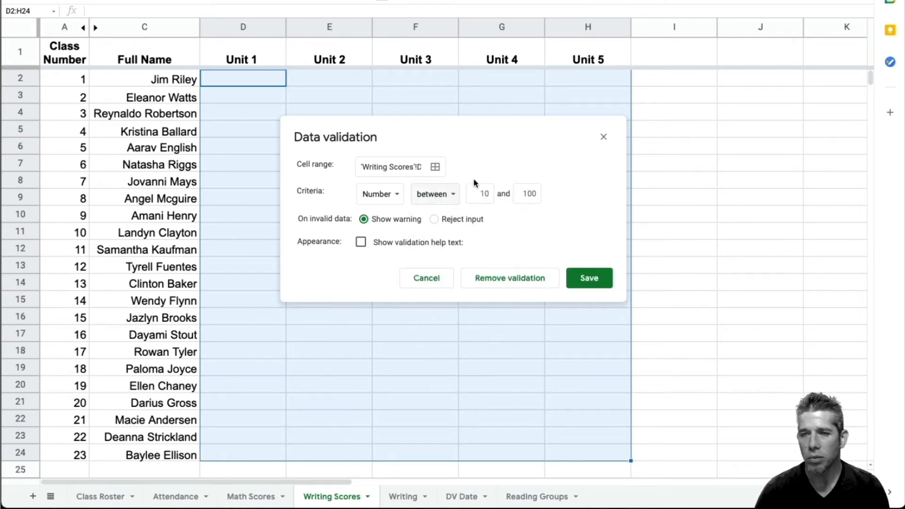
left_click(438, 193)
left_click(439, 193)
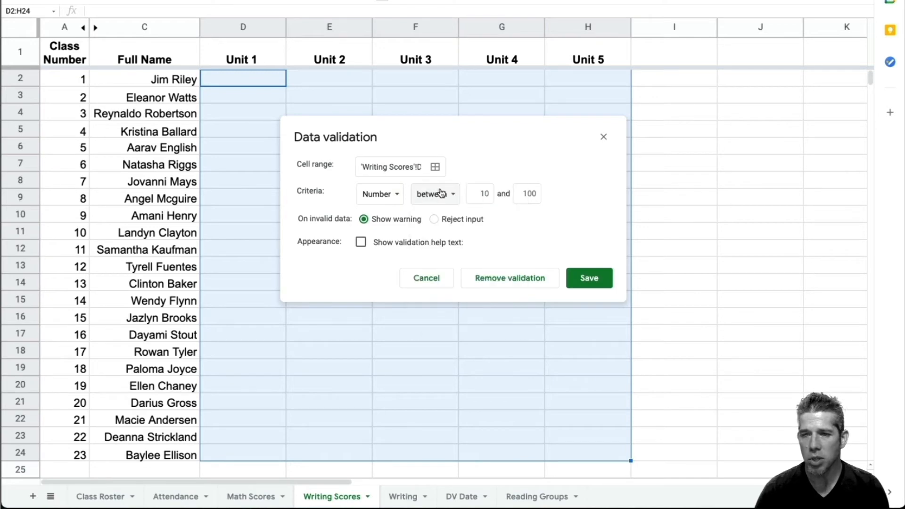
left_click(477, 189)
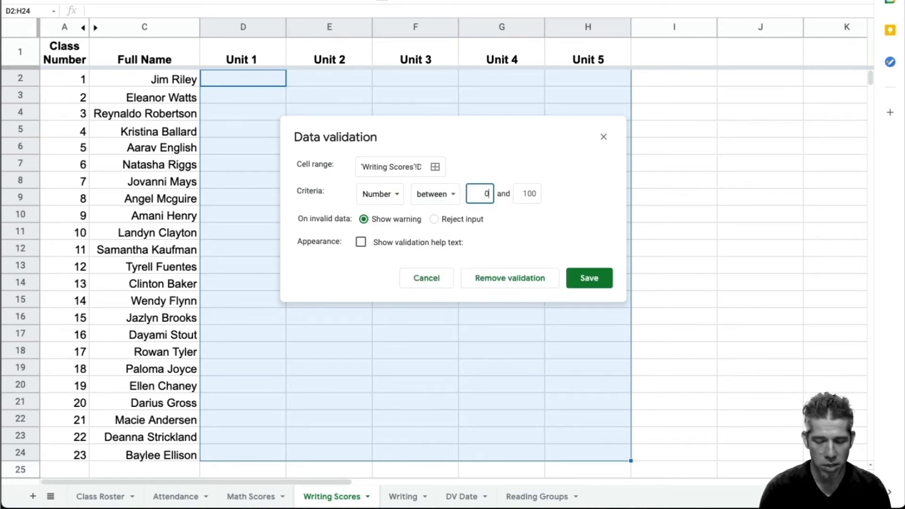
key("Tab")
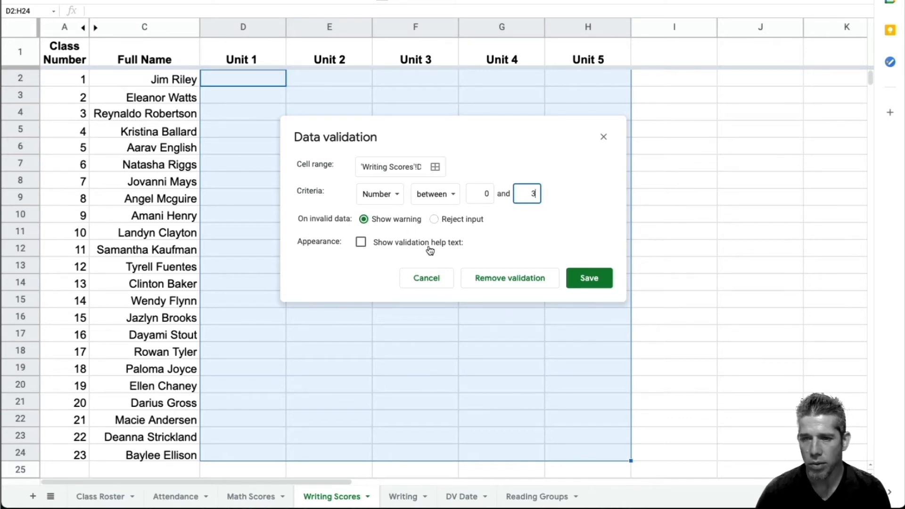
Turn on the validation help text "Enter a number between 0 and 3" and save the rule with Show warning.
left_click(361, 243)
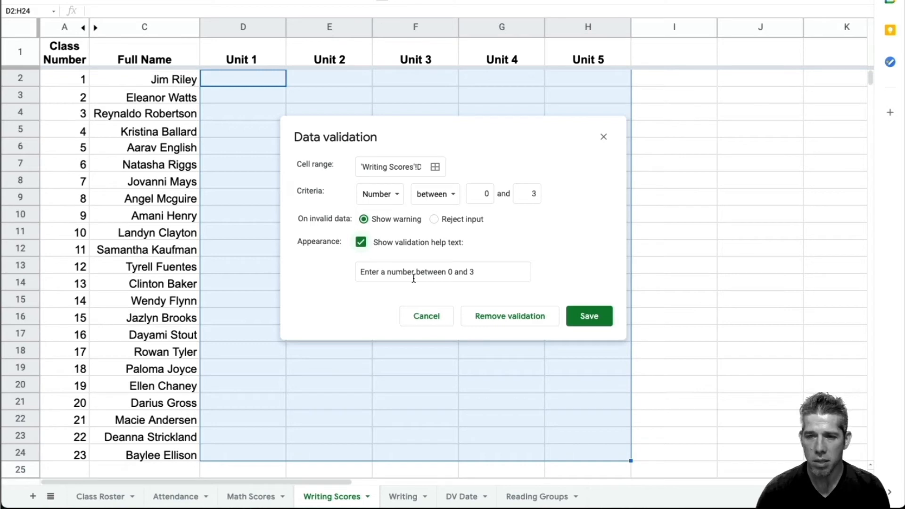
left_click(480, 272)
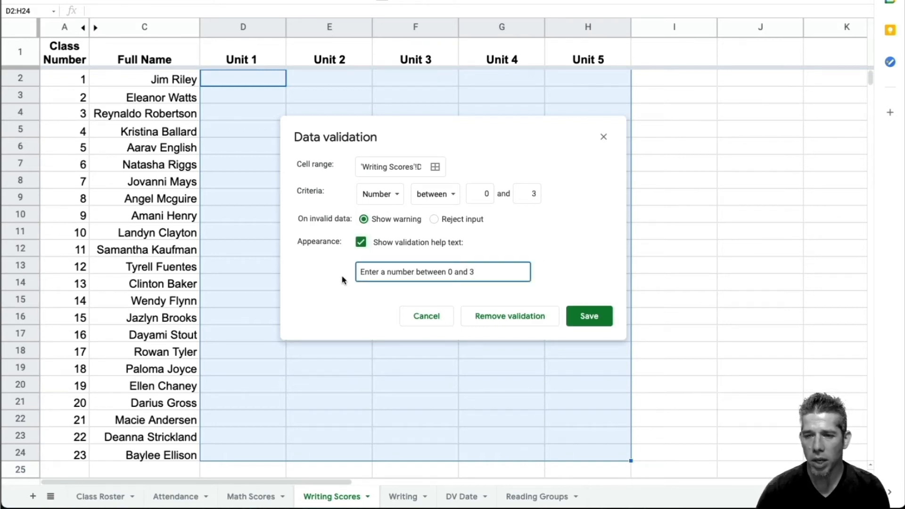
key("ctrl+a")
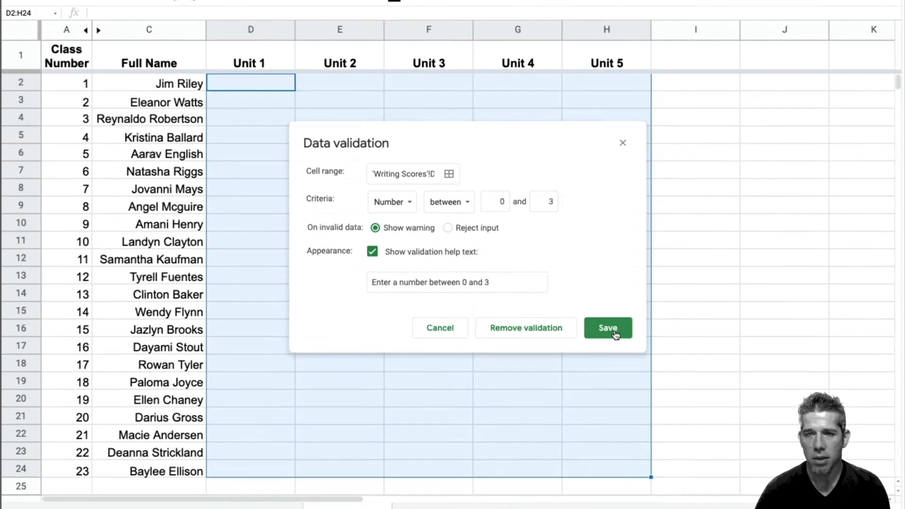
left_click(596, 321)
Test the rule by entering Done in D2 under Unit 1, and inspect the cell's validation note.
left_click(284, 222)
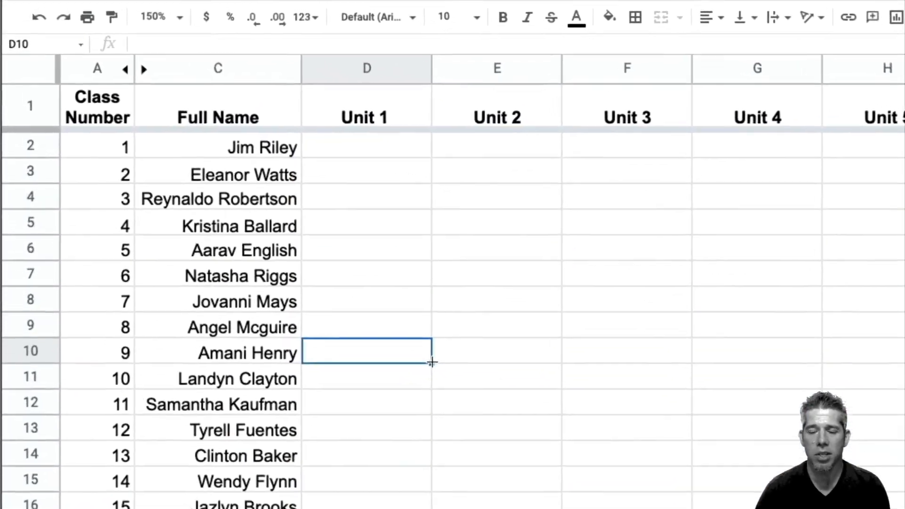
left_click(357, 156)
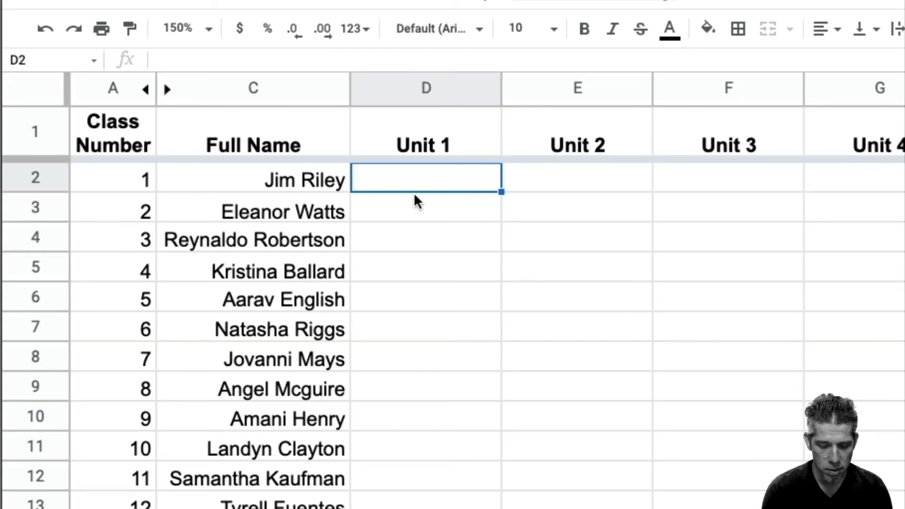
type("Done")
key("Return")
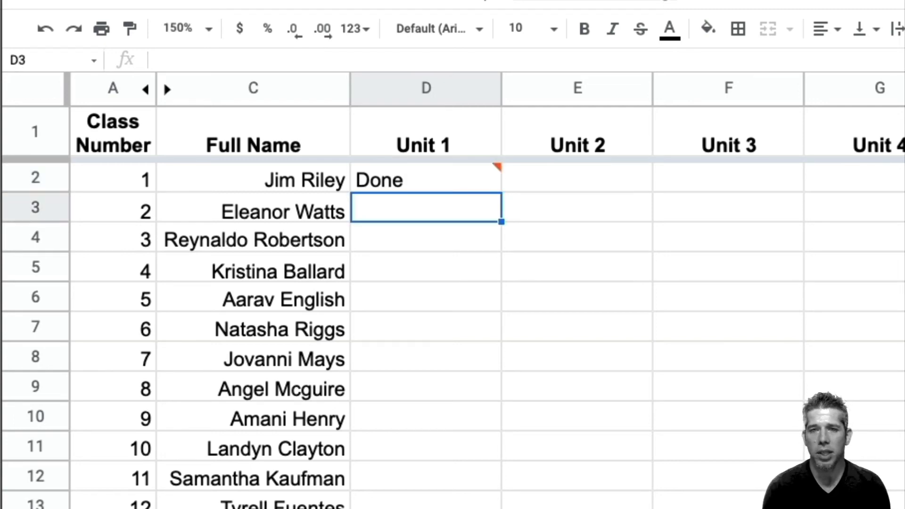
mouse_move(415, 186)
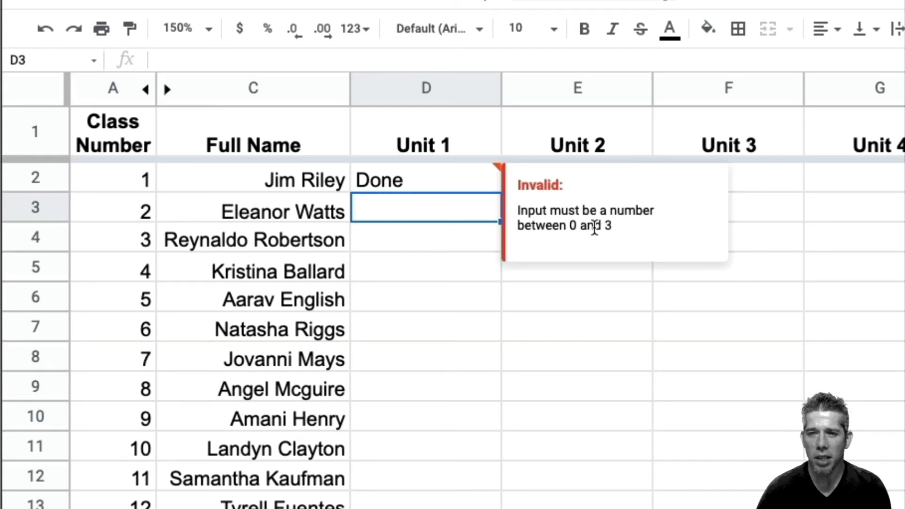
Enter the Unit 1 scores 3, 2, 2.5 and 2 for the first four students in D2:D5.
left_click(406, 186)
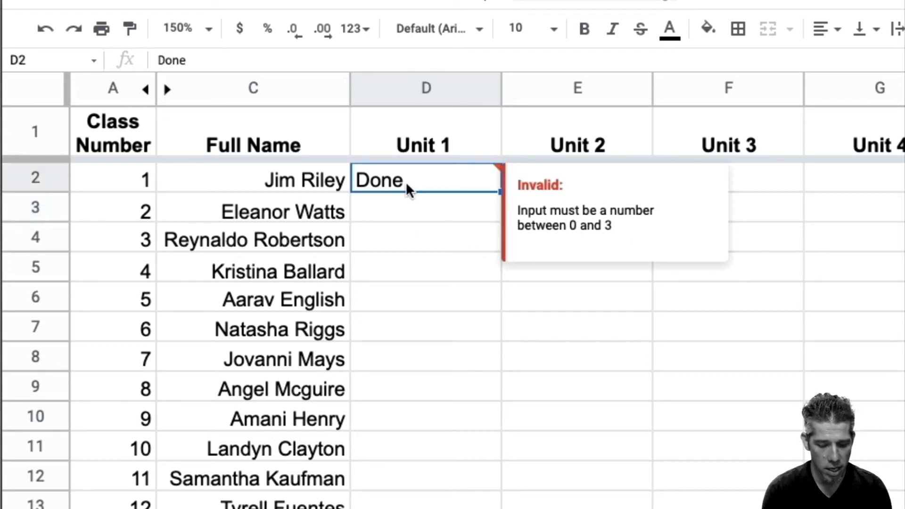
type("3")
key("Return")
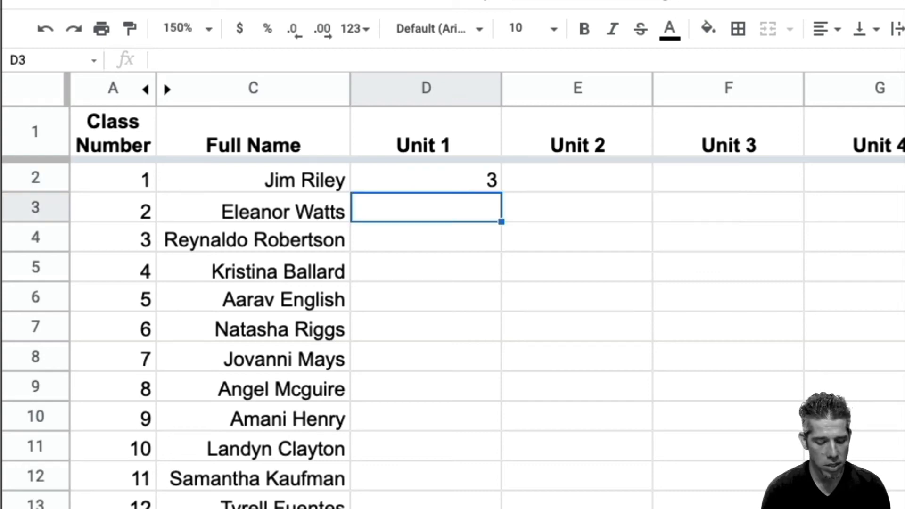
type("2")
key("Return")
type("2.5")
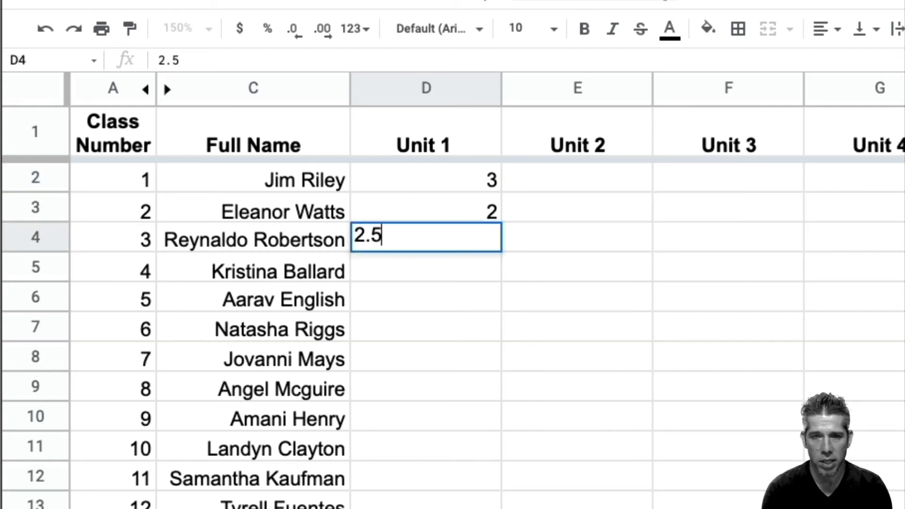
key("Return")
type("2")
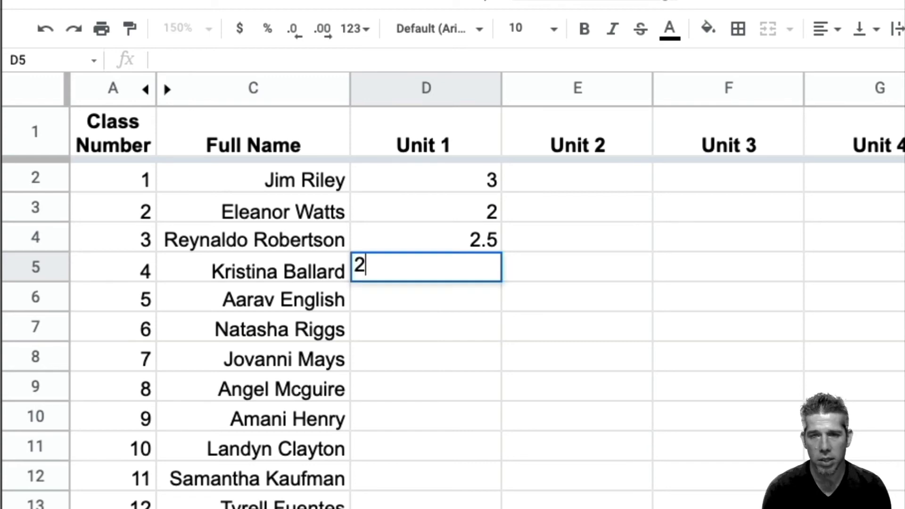
key("Return")
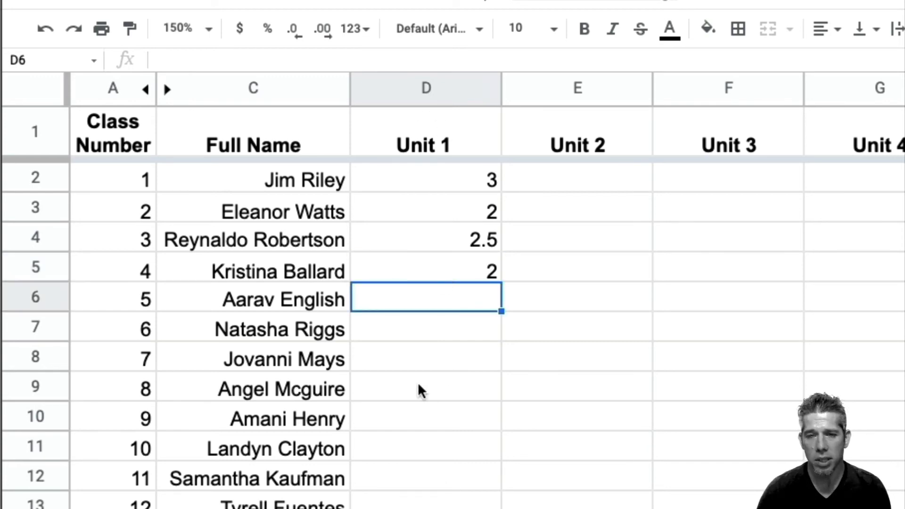
Try the invalid entry t in D9 under Unit 1, inspect its validation note, and delete the entry.
left_click(417, 395)
type("t")
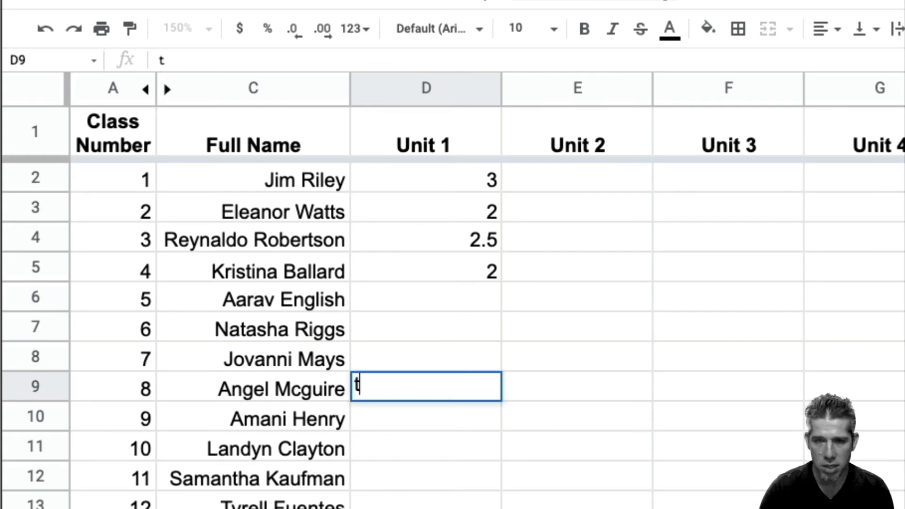
key("Return")
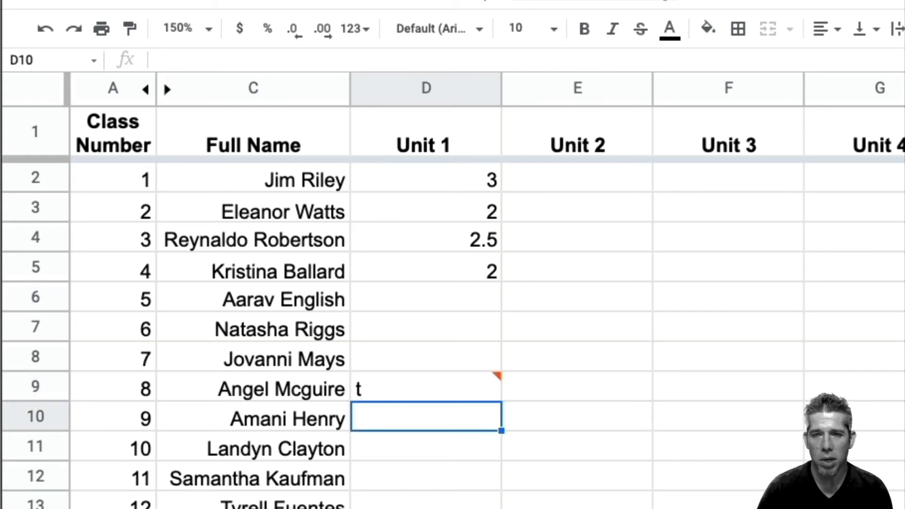
left_click(419, 386)
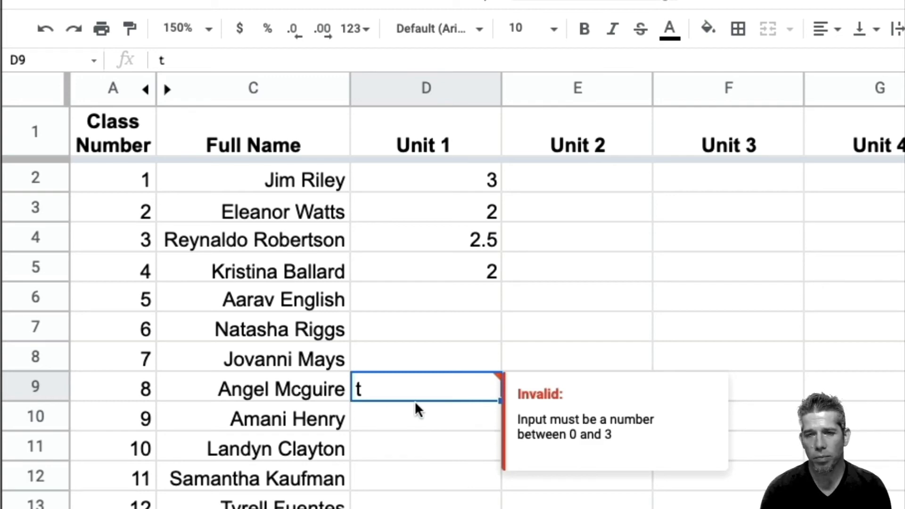
key("Delete")
left_click(434, 508)
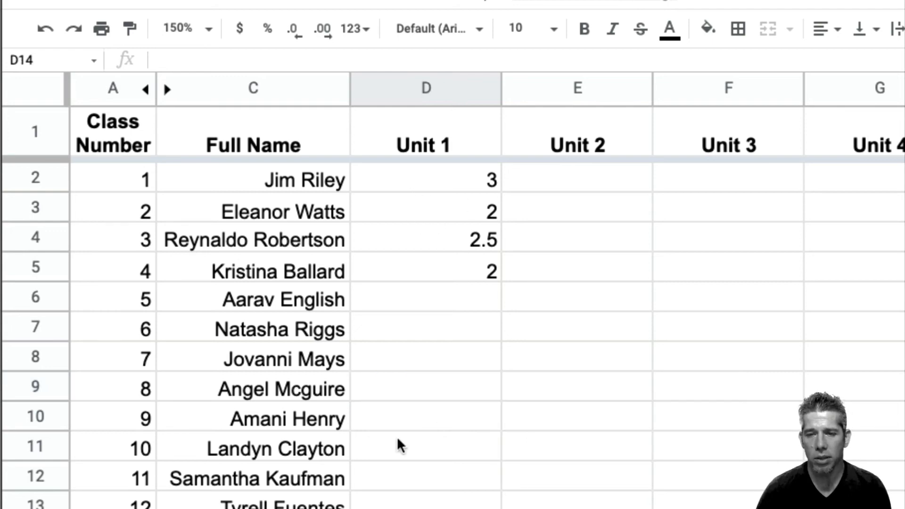
Enter 2.4 as the fifth student's Unit 1 score in D6.
left_click(403, 185)
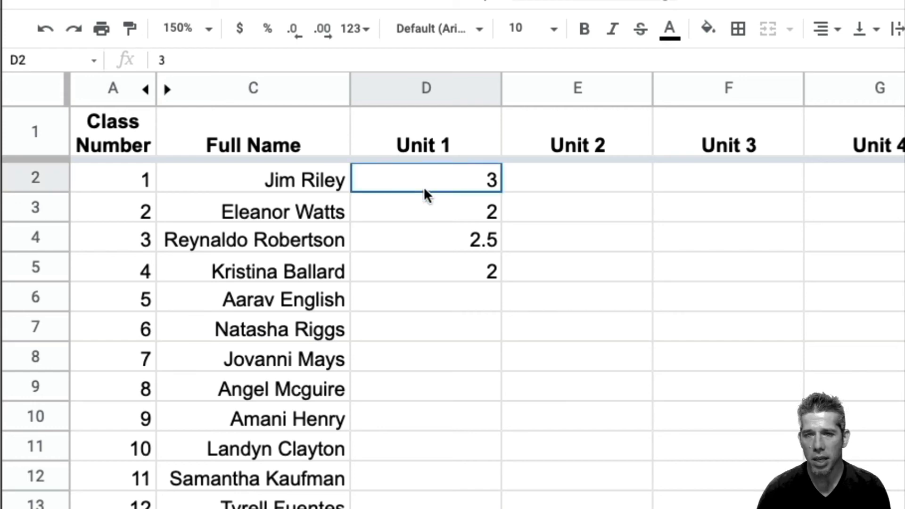
left_click(446, 307)
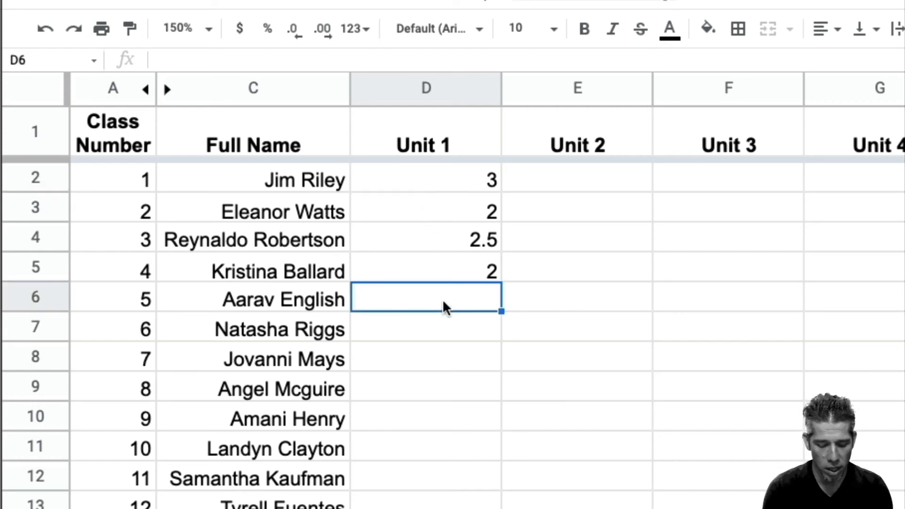
type("2.4")
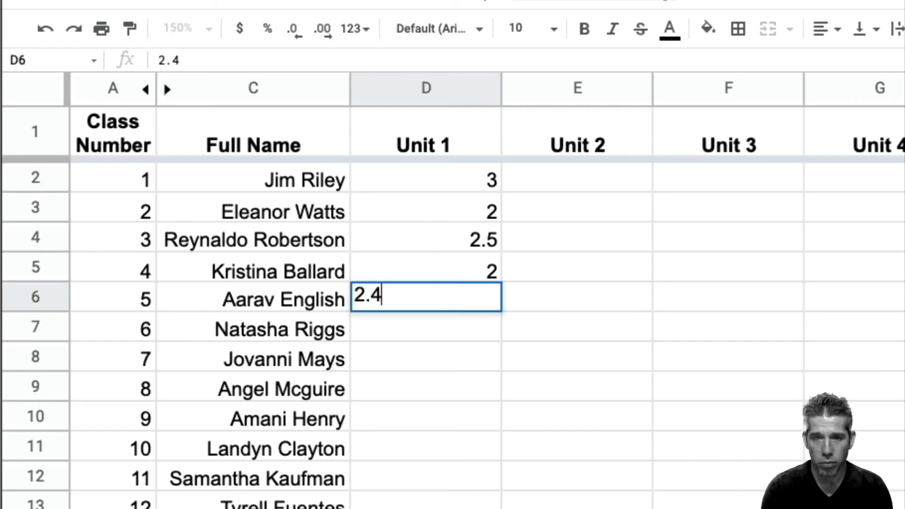
key("Return")
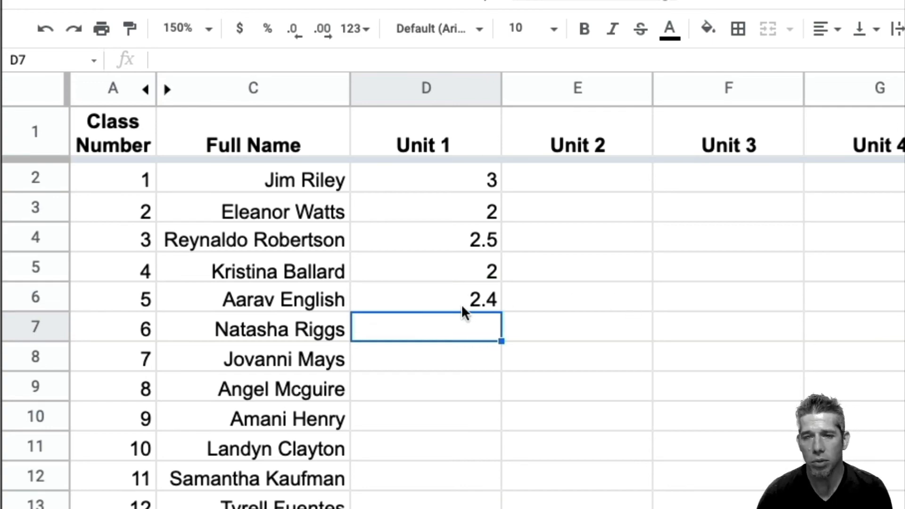
Reopen the data validation rule for D2:H24 and change its criteria from Number to List of items.
left_click_drag(440, 189, 596, 491)
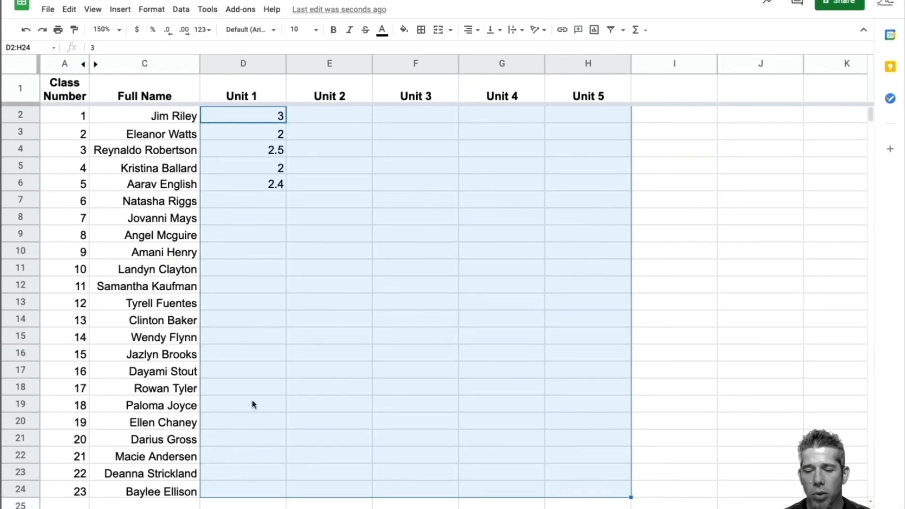
left_click(180, 10)
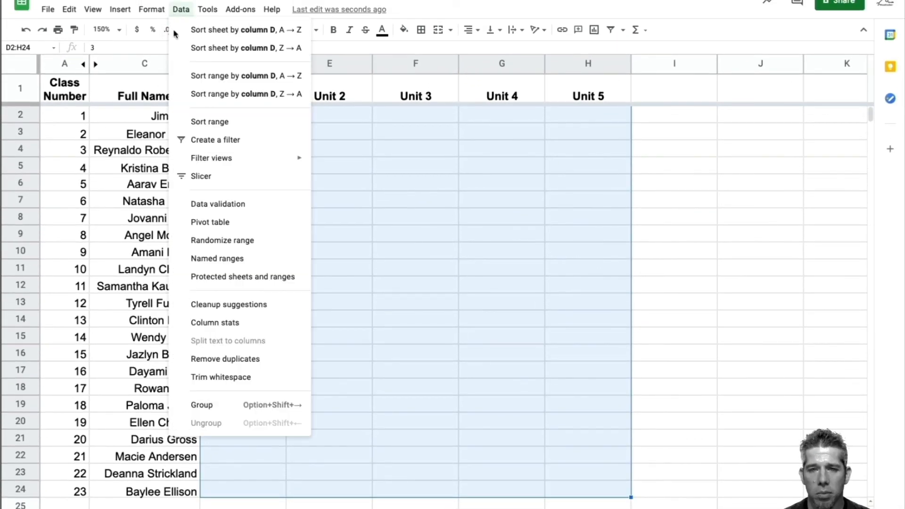
left_click(222, 206)
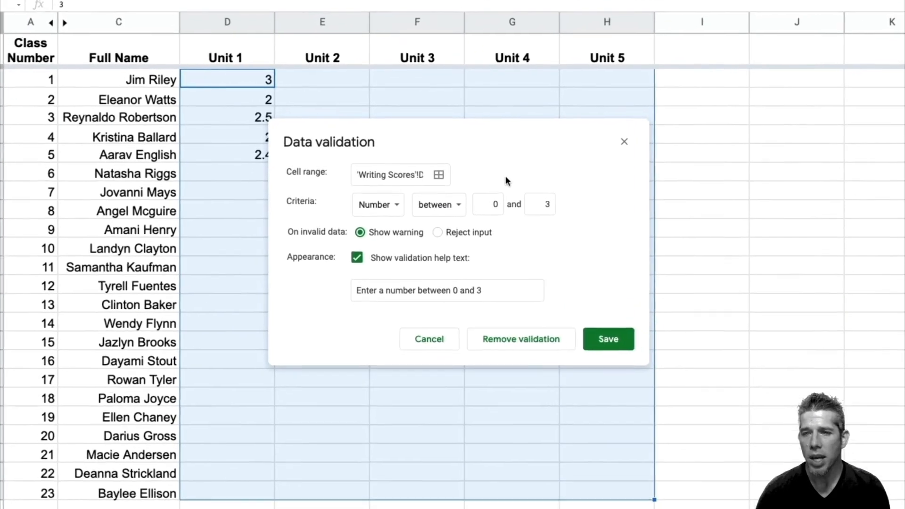
left_click(377, 204)
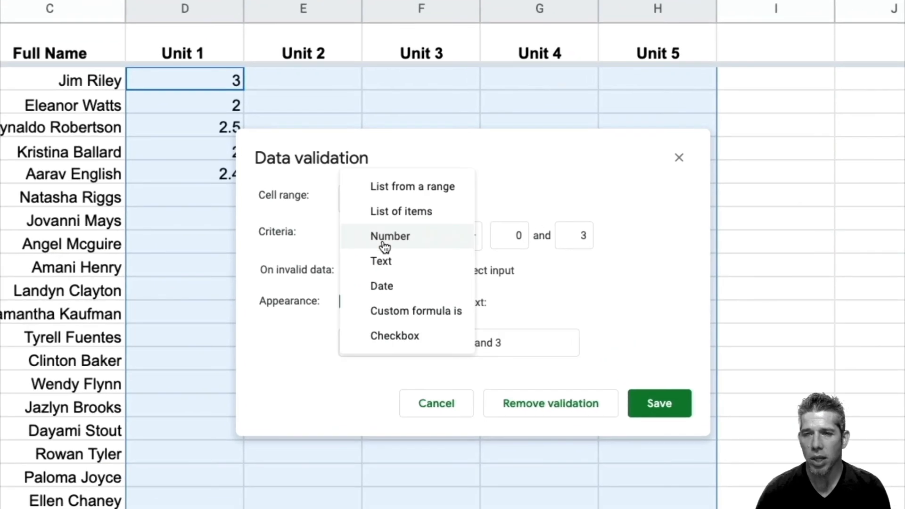
left_click(445, 214)
left_click(523, 236)
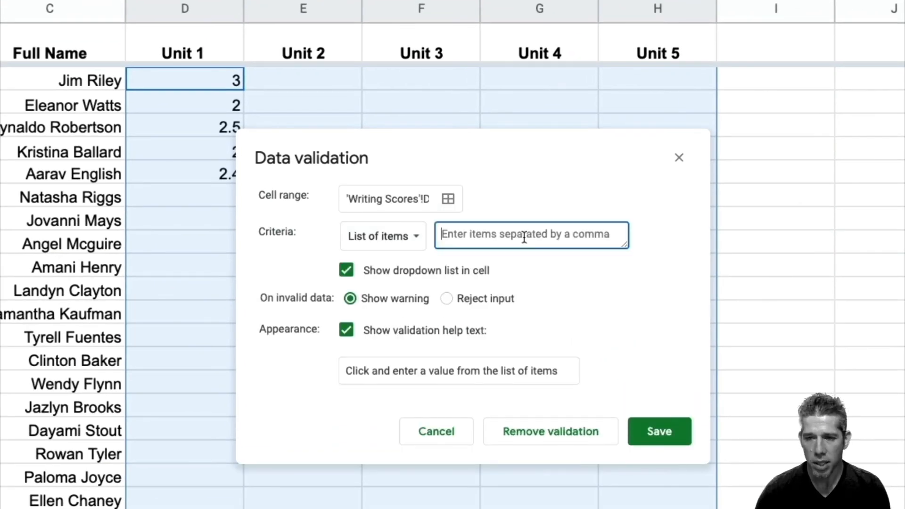
Enter the allowed items 0, 0.5, 1, 1.5, 2, 2.5, 3, set invalid data to Reject input, and save the rule.
type("0,")
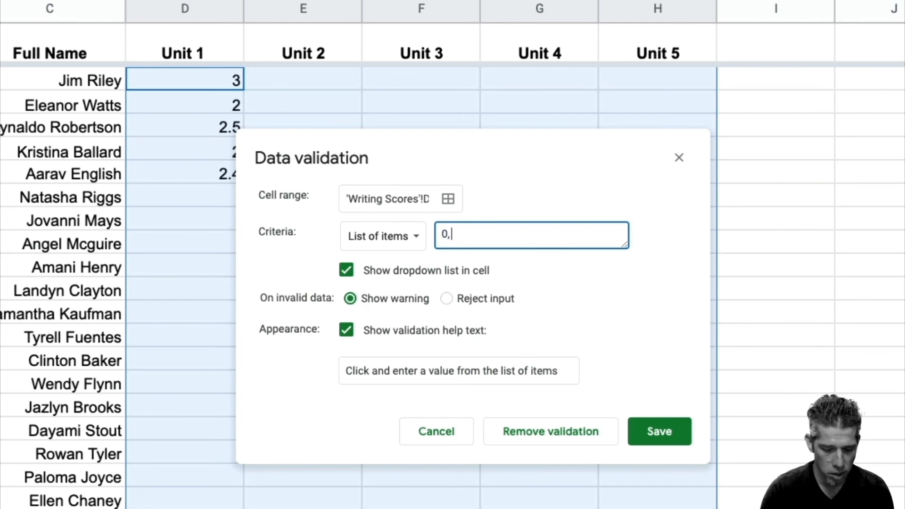
type(" 0.5, 0")
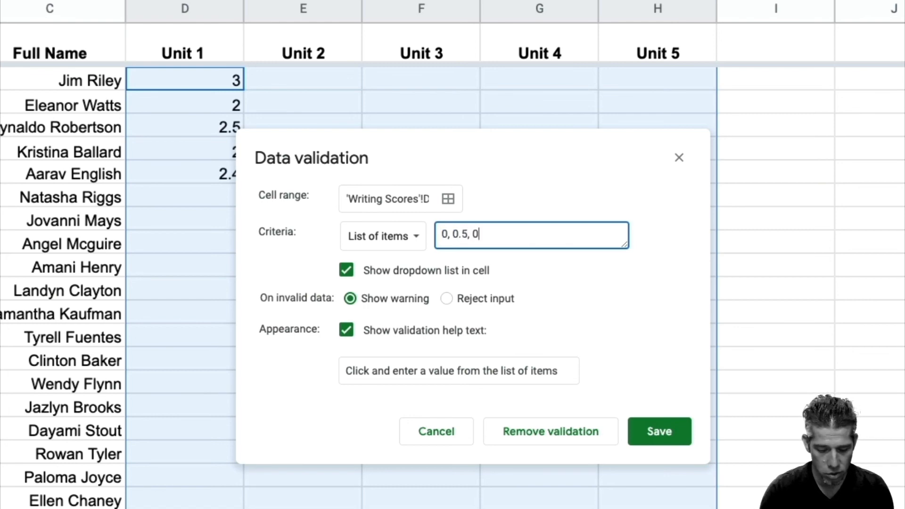
key("BackSpace")
type("1, 1.5, 2, 2.5, 3")
left_click(447, 298)
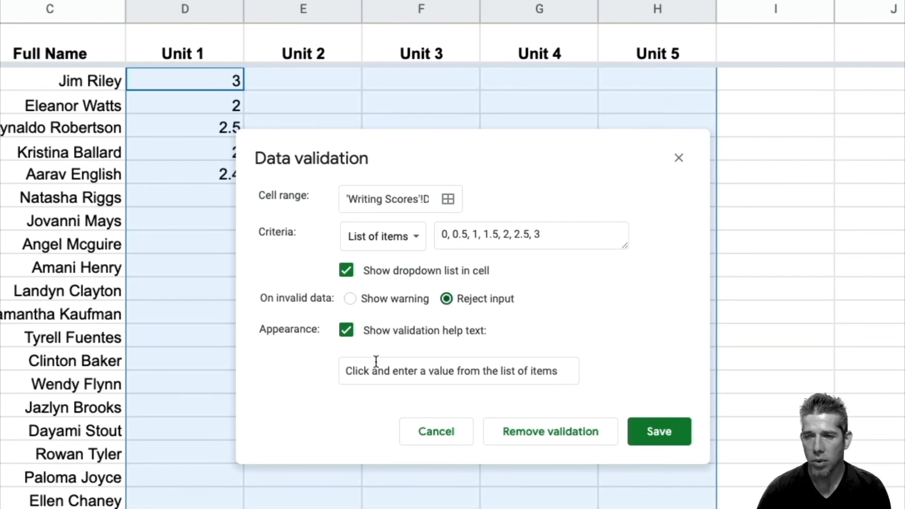
left_click(653, 429)
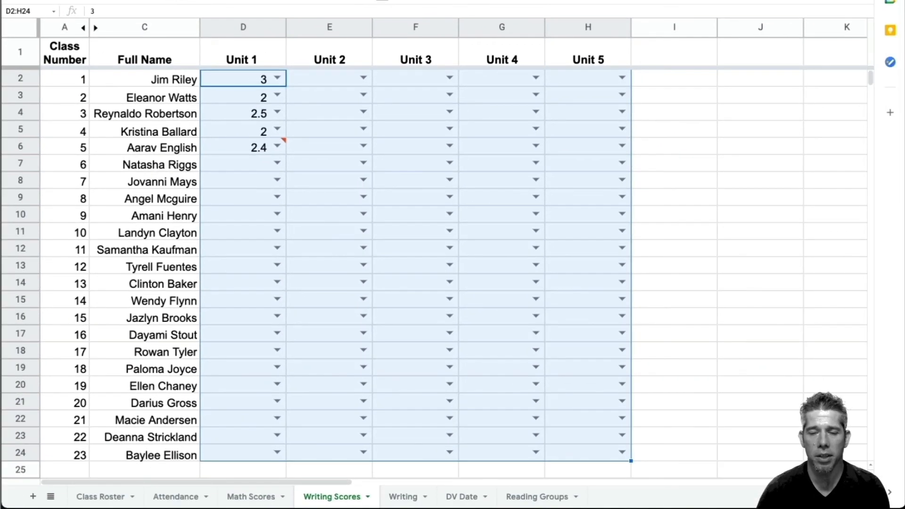
Reopen the data validation rule for D2:H24, turn off showing the dropdown list in cells, and save it.
left_click(181, 1)
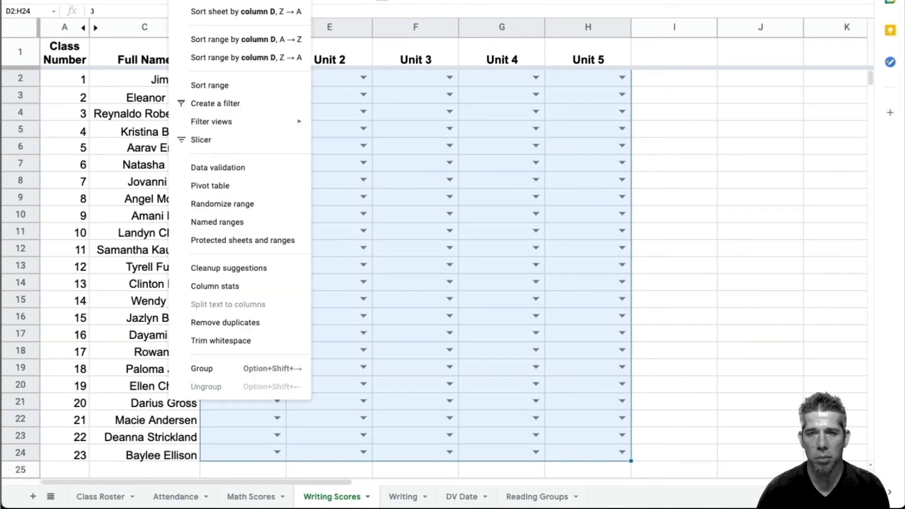
left_click(232, 175)
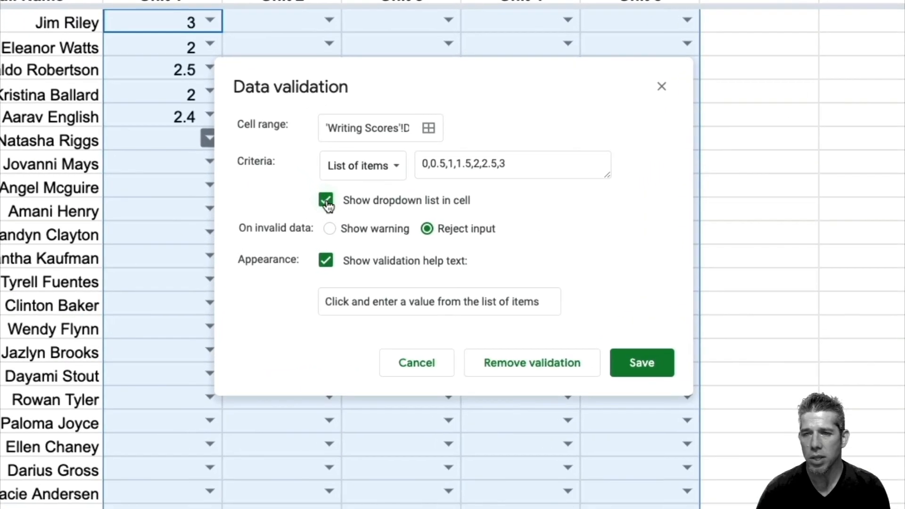
left_click(326, 200)
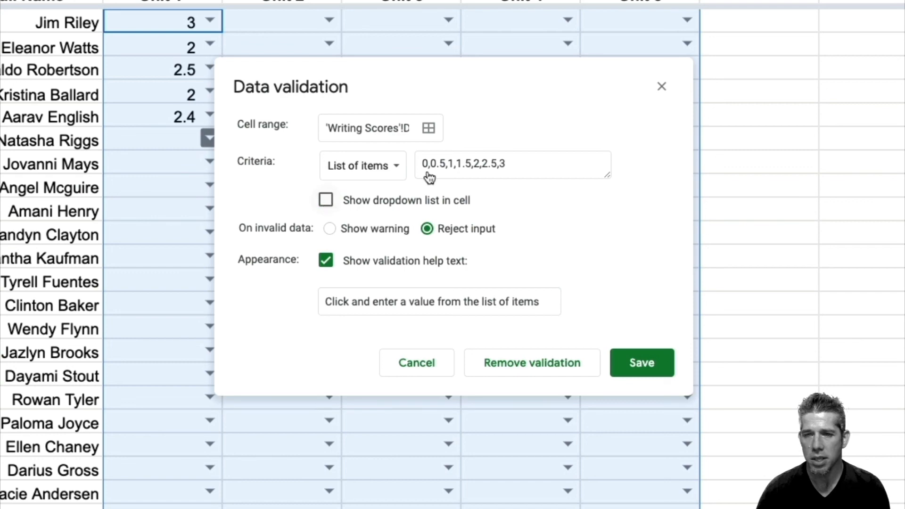
left_click(659, 365)
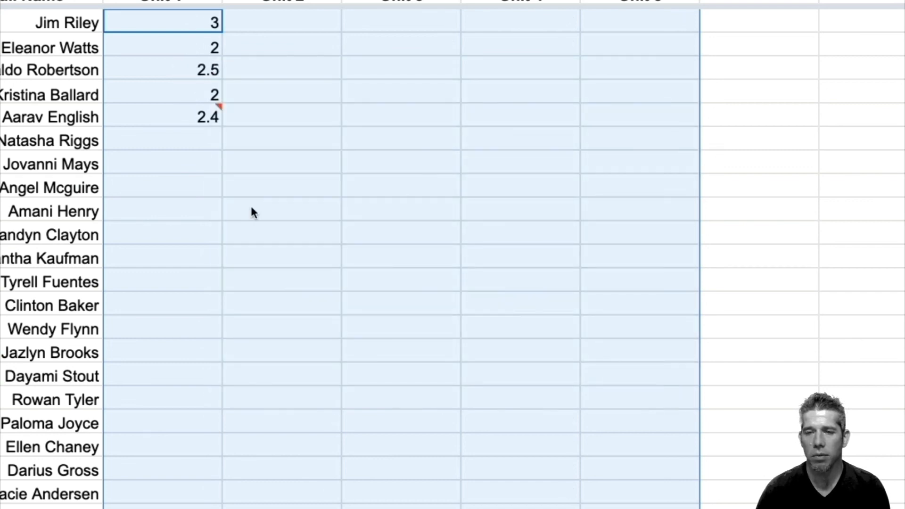
Replace the fifth student's Unit 1 score in D6 with the suggested list item 2.5.
left_click(175, 122)
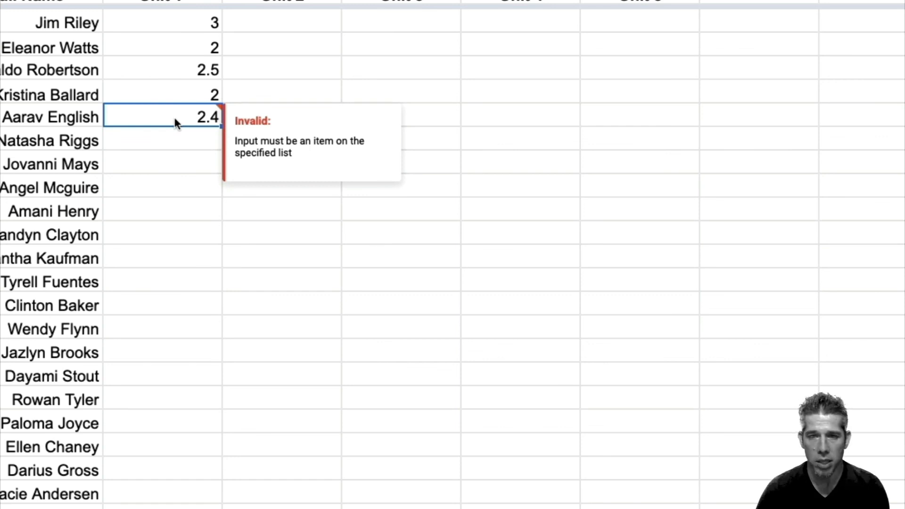
type("2")
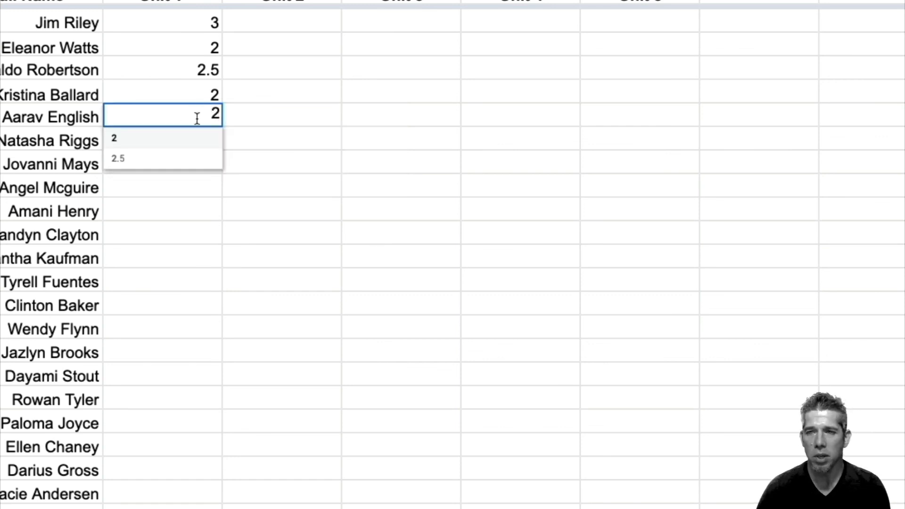
left_click(120, 160)
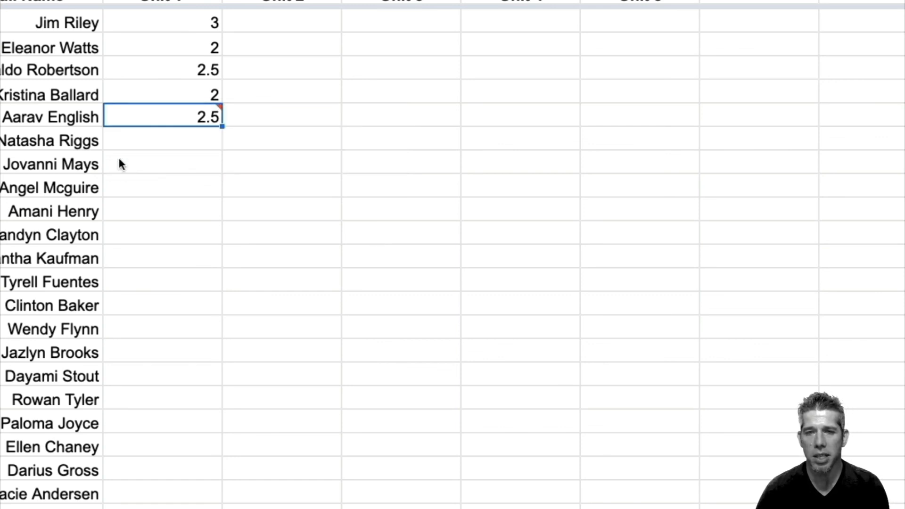